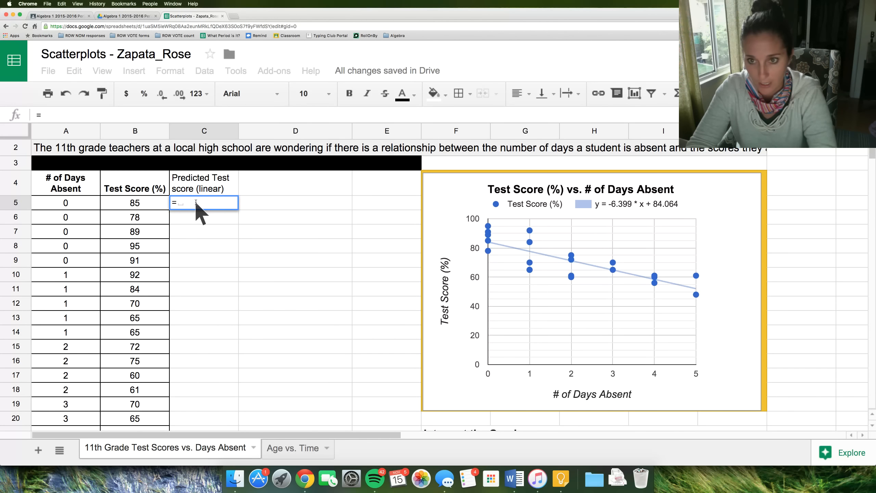
- Enter the formula =-6.399*A5+84.064 in the first Predicted Test score (linear) cell, C5
type("6")
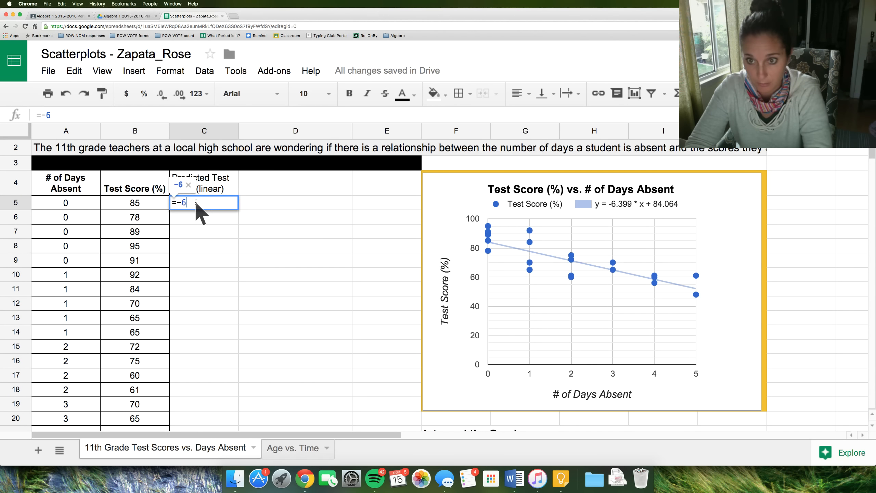
type(".3")
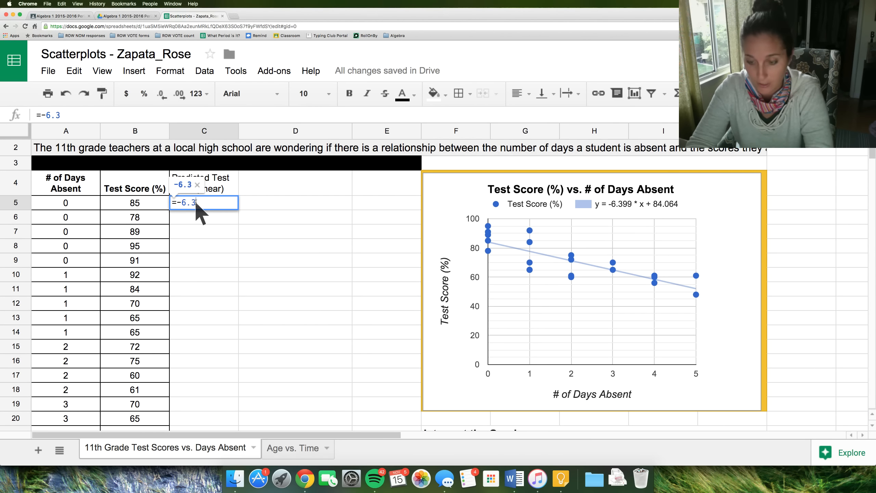
type("99")
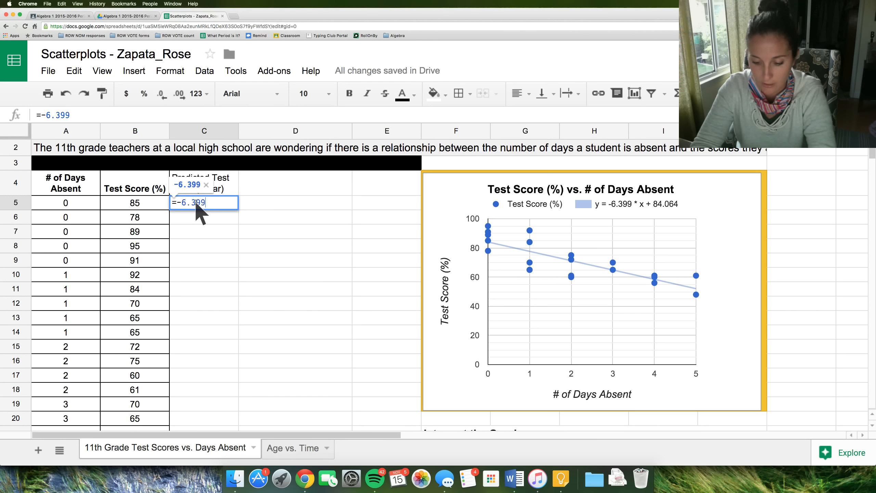
type("*")
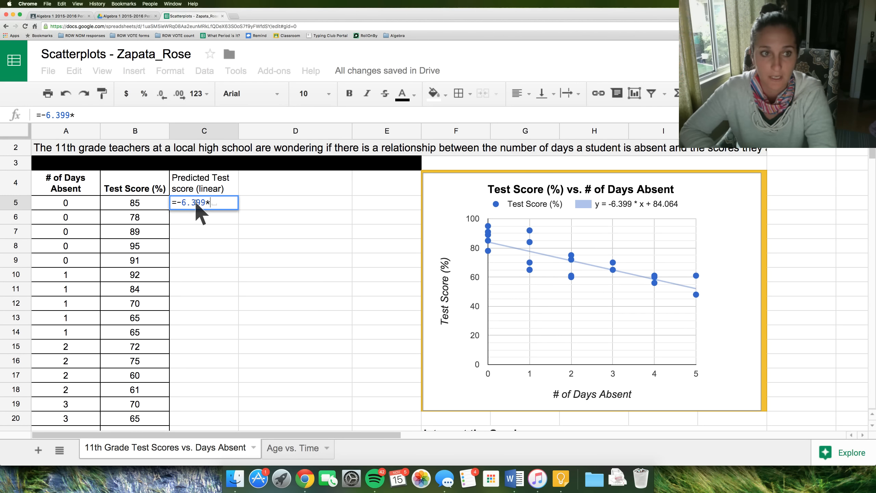
left_click(76, 206)
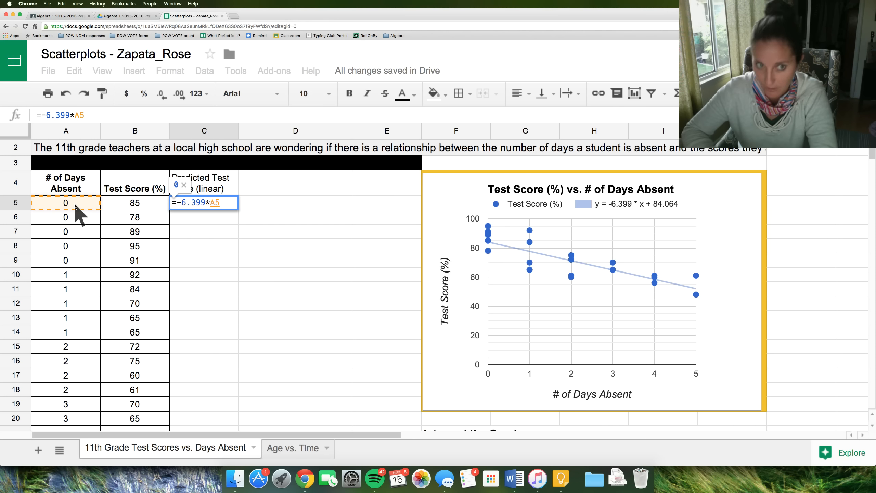
type("+")
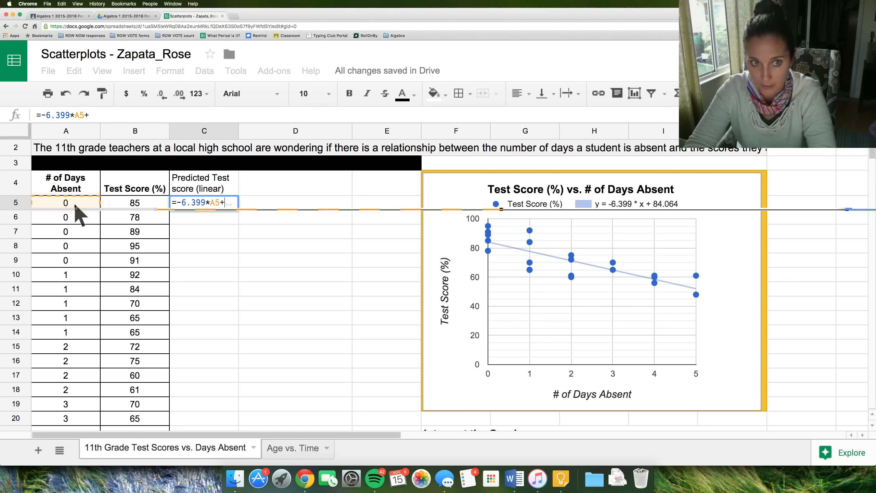
type("8")
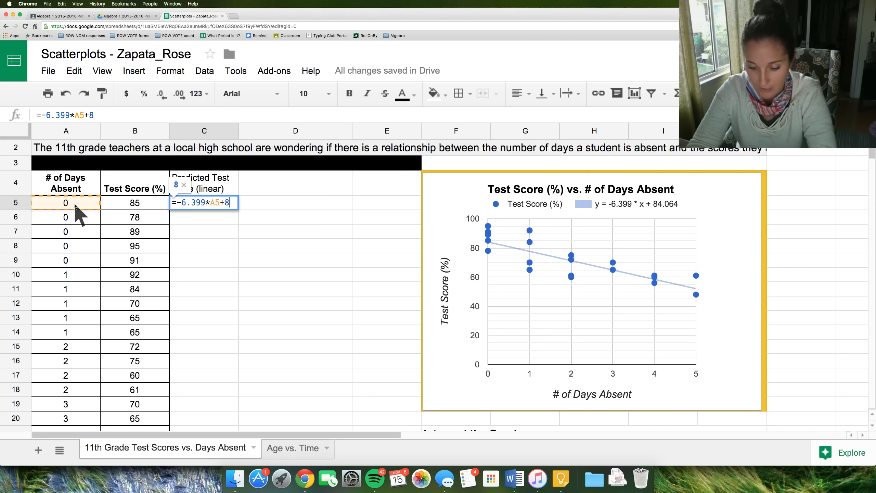
type("4.064")
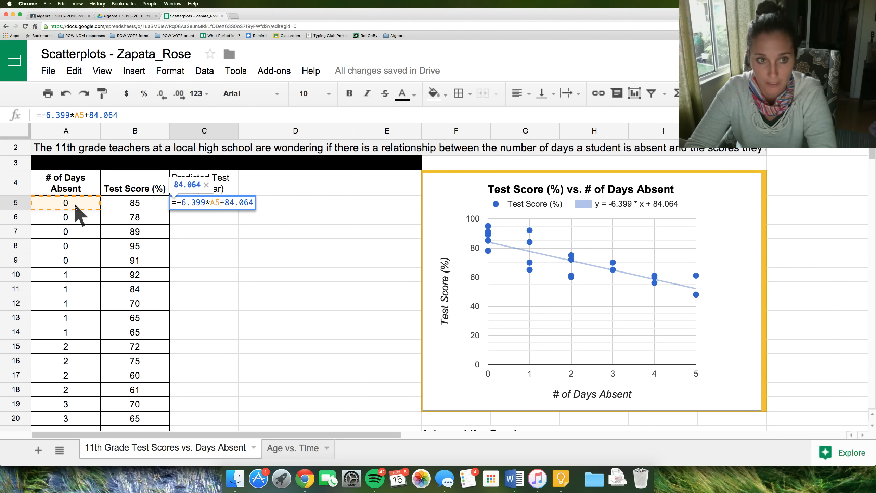
key("Return")
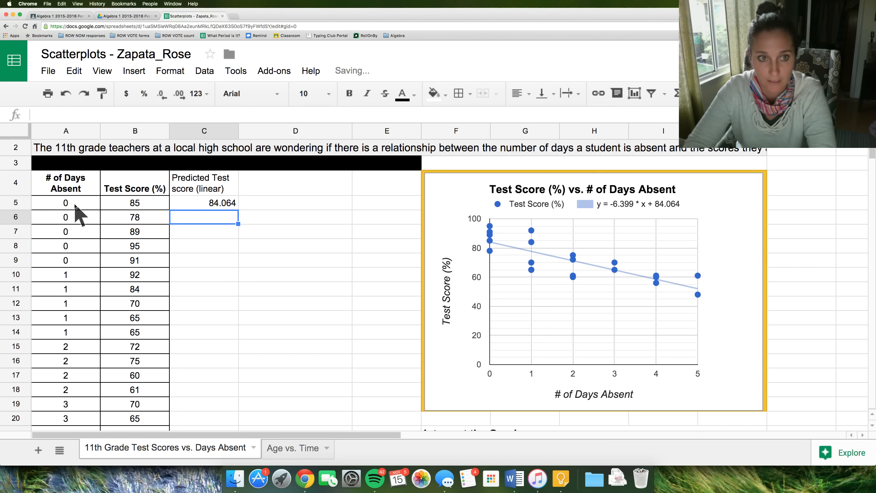
- Enter the formula =-6.399*A6+84.064 in cell C6 of the predicted score column
left_click(203, 202)
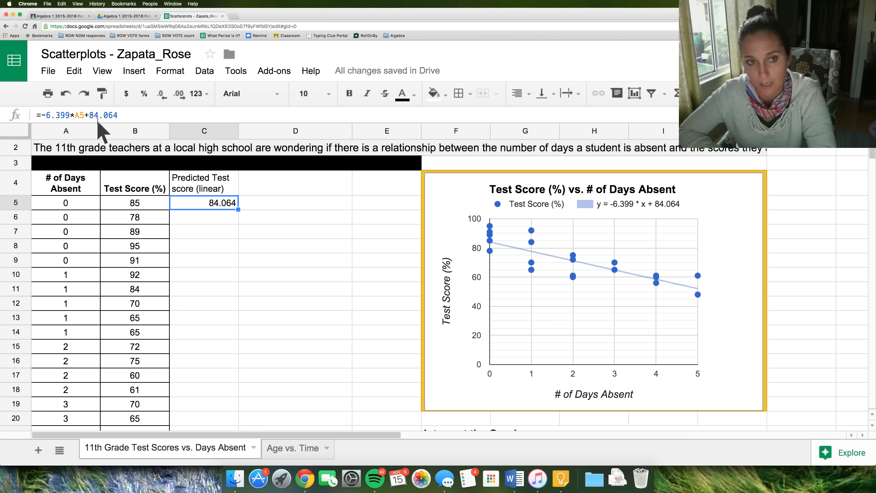
left_click(188, 218)
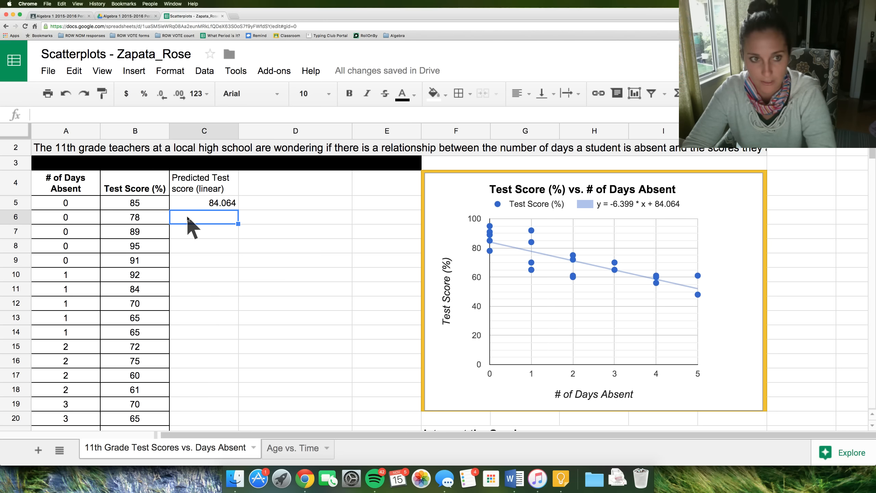
type("=")
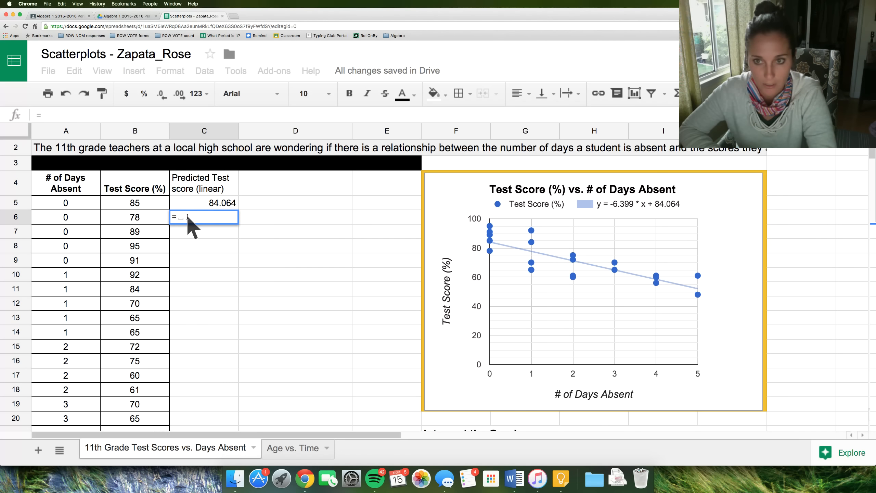
type("-6.")
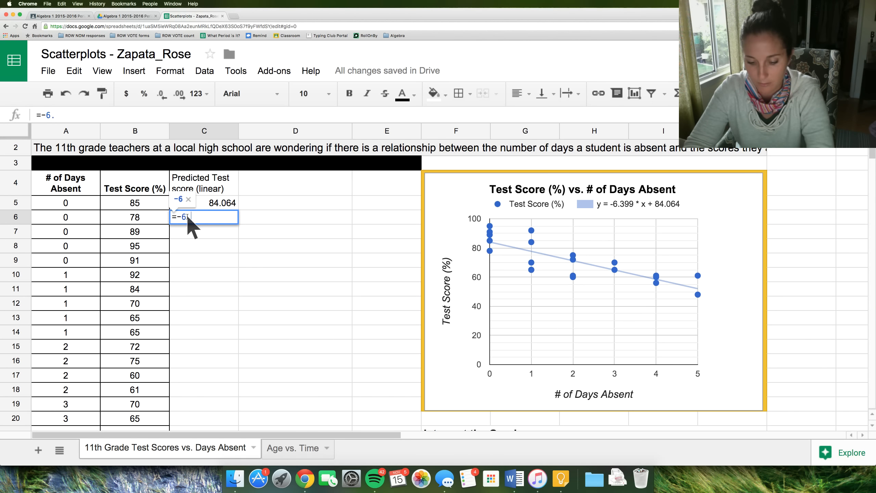
type("399")
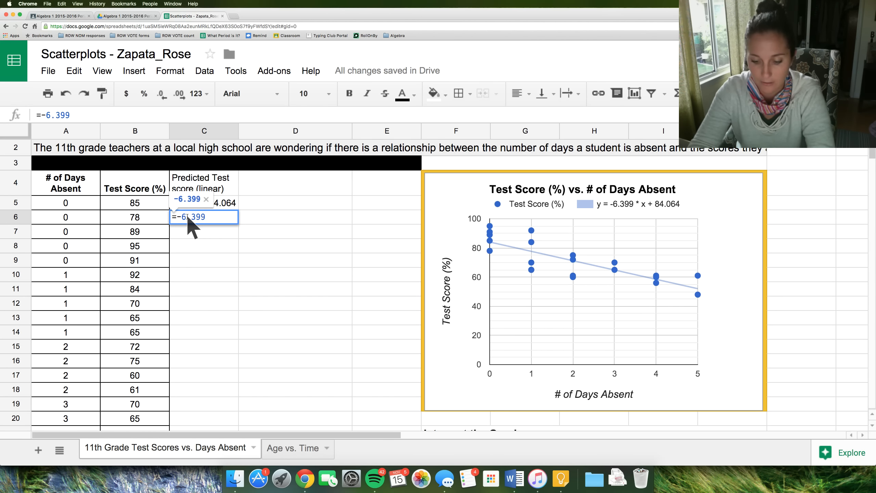
type("*")
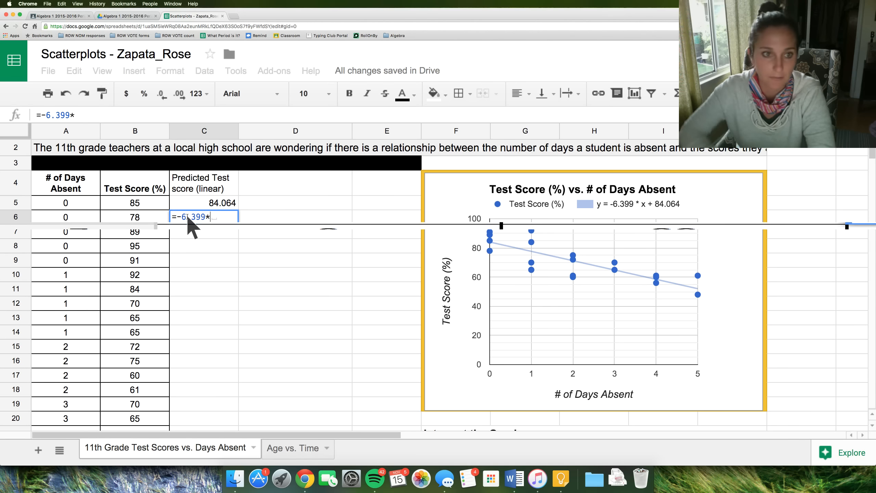
left_click(68, 218)
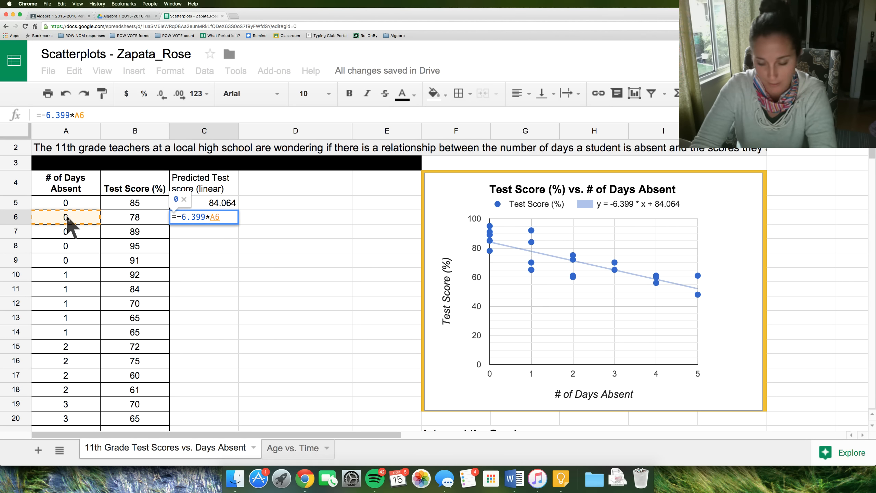
type("+84")
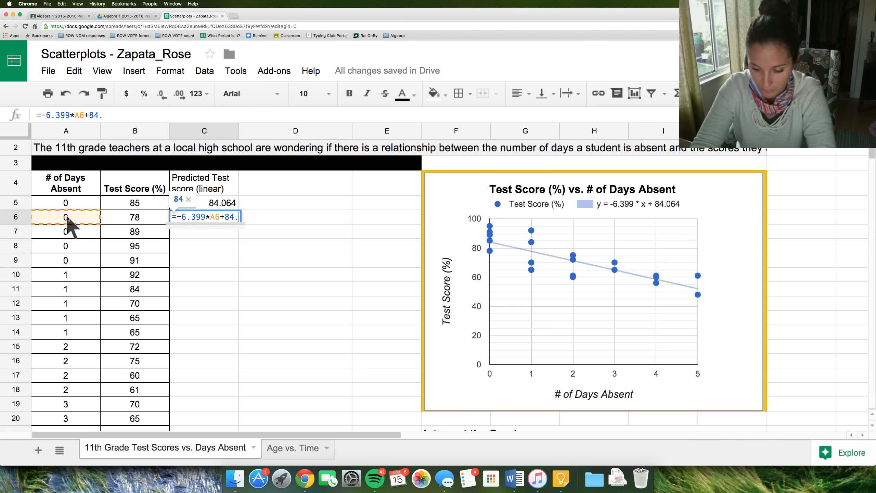
type(".064")
key("Return")
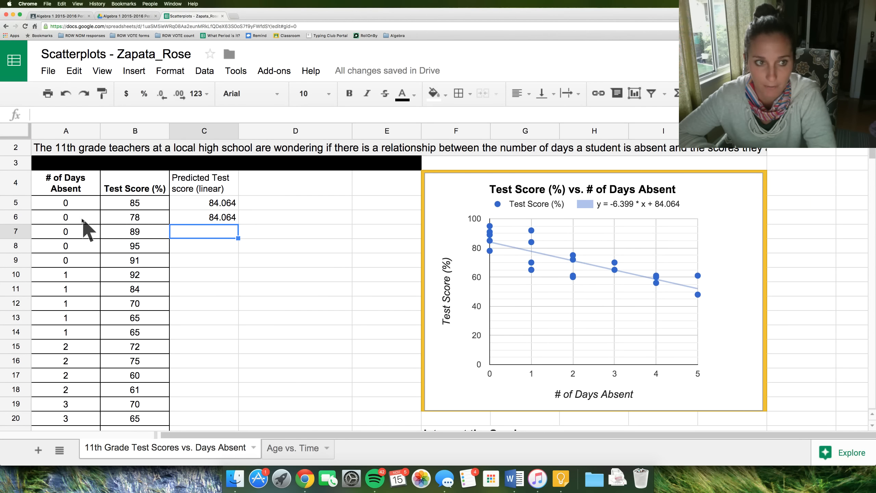
- Fill the C6 prediction formula down through C9
left_click(220, 220)
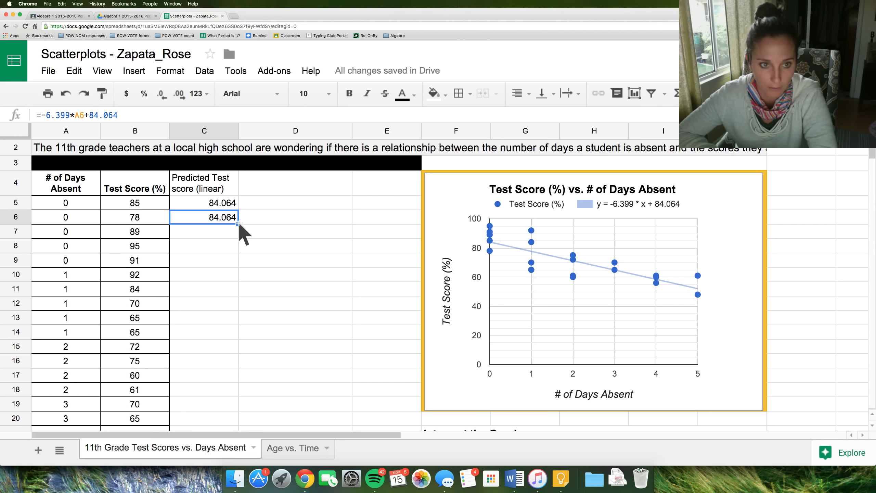
left_click_drag(238, 233, 237, 238)
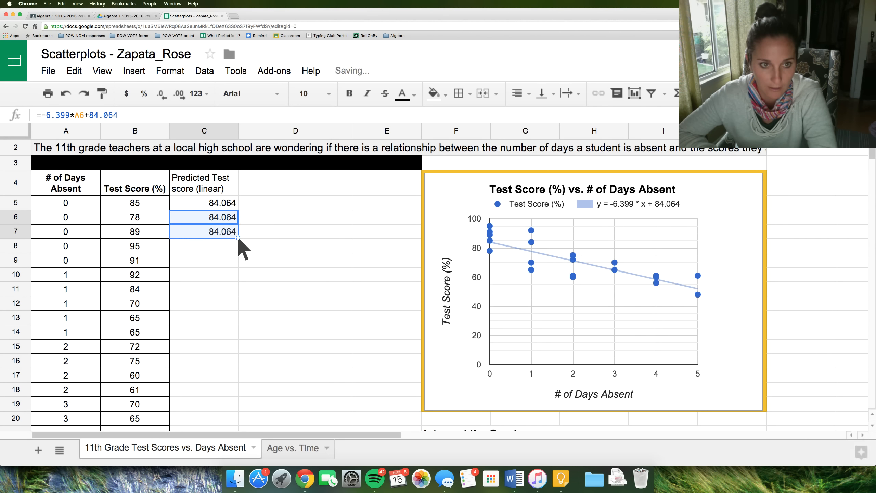
left_click(225, 236)
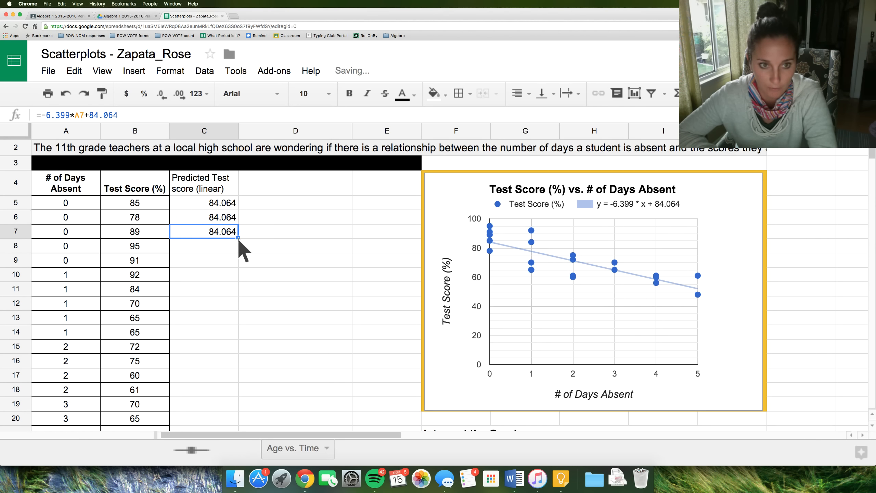
left_click_drag(238, 239, 238, 269)
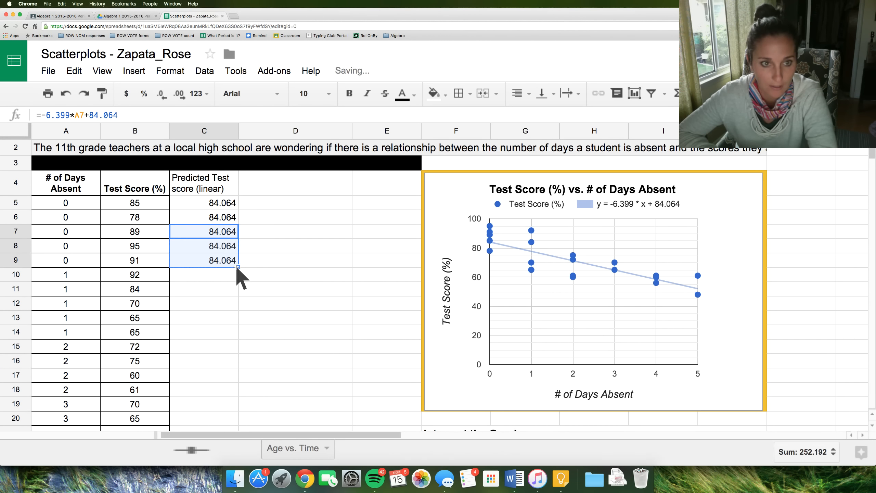
- Step through the copied formulas in C7 to C9 to check their row references
left_click(222, 236)
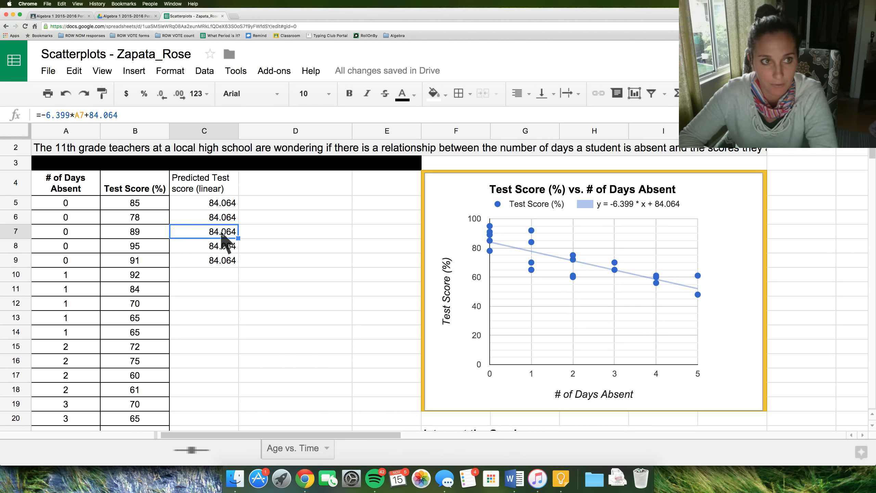
key("Down")
key("Down")
key("Up")
key("Up")
key("Up")
key("Up")
key("Down")
key("Down")
key("Down")
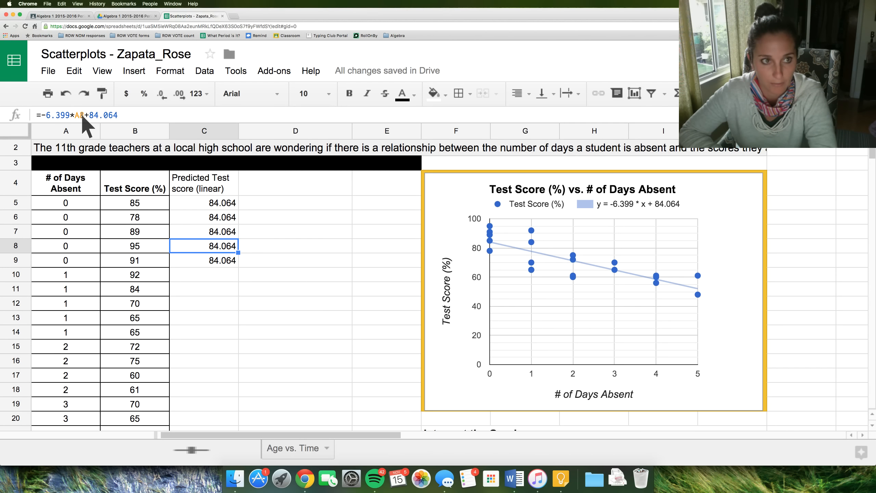
left_click(219, 236)
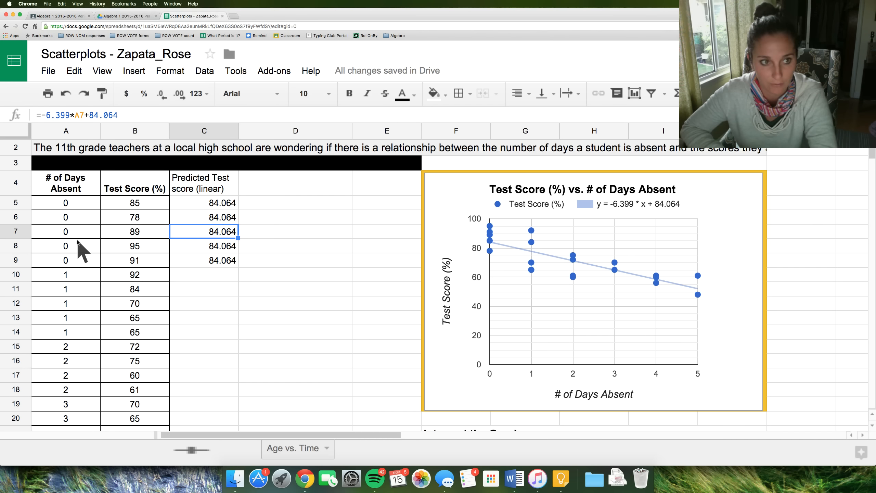
key("Down")
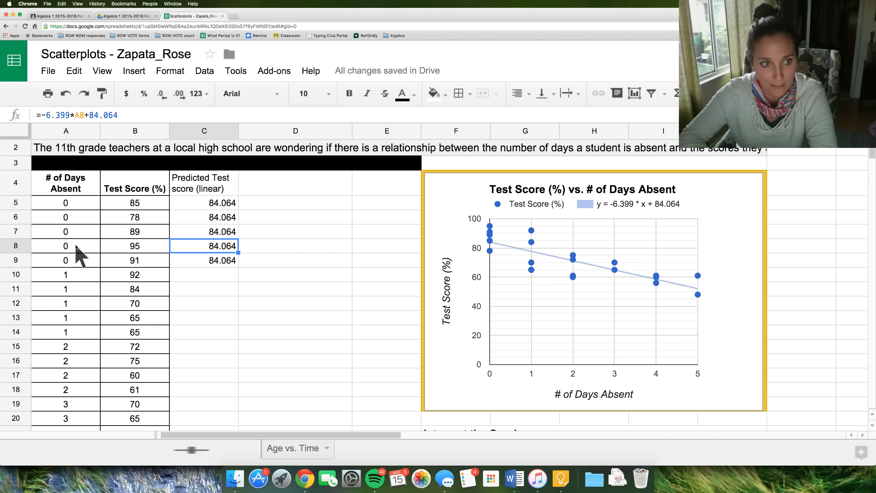
key("Down")
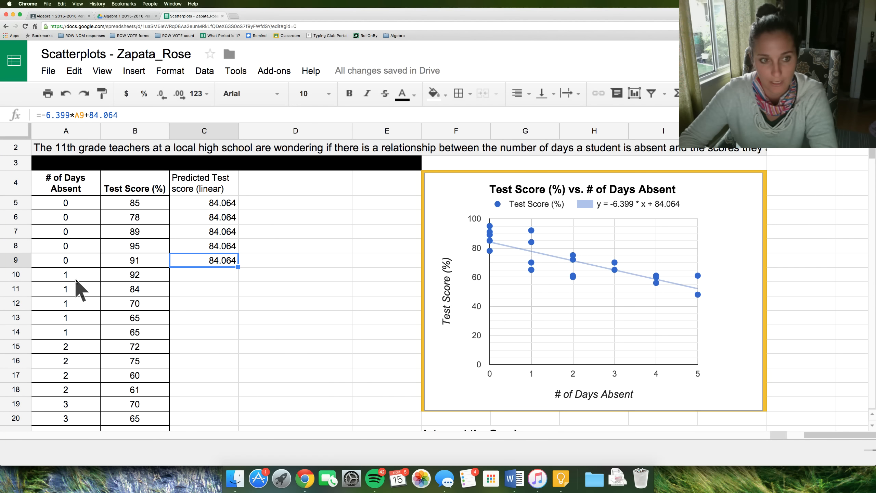
key("Down")
- Fill the prediction formula from C9 down the column through row 26
left_click(228, 265)
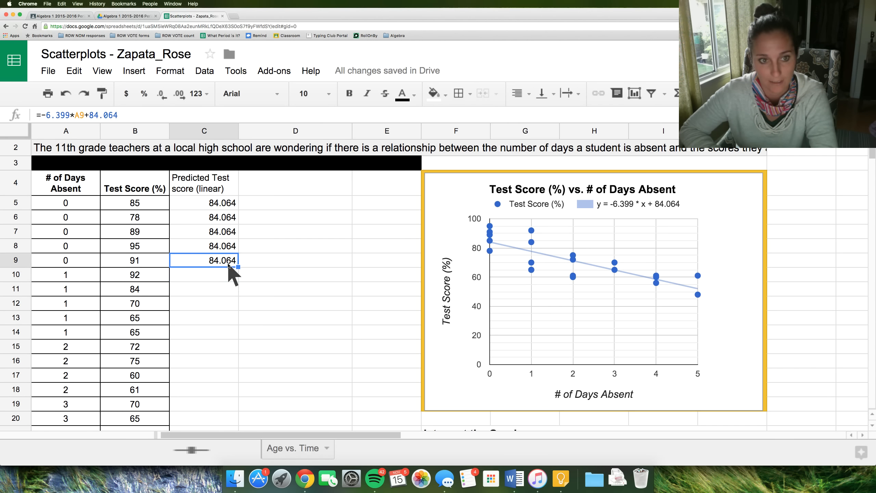
scroll(227, 264, "down", 3)
left_click_drag(237, 210, 239, 410)
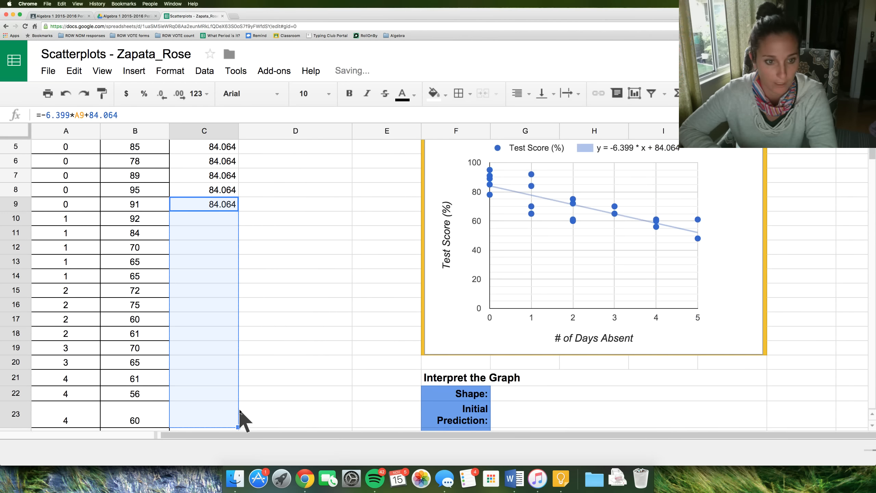
scroll(234, 387, "down", 2)
left_click_drag(238, 369, 236, 403)
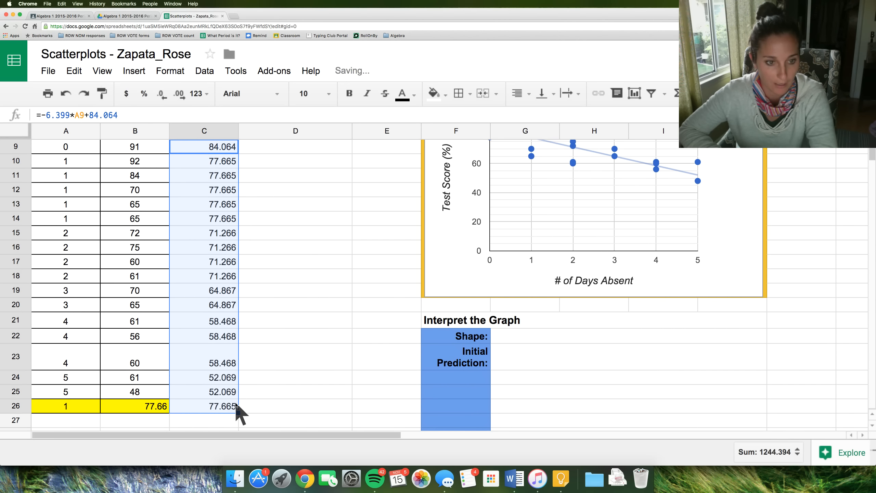
- Clear the predicted score from C26 in the highlighted yellow row
left_click(224, 406)
key("Delete")
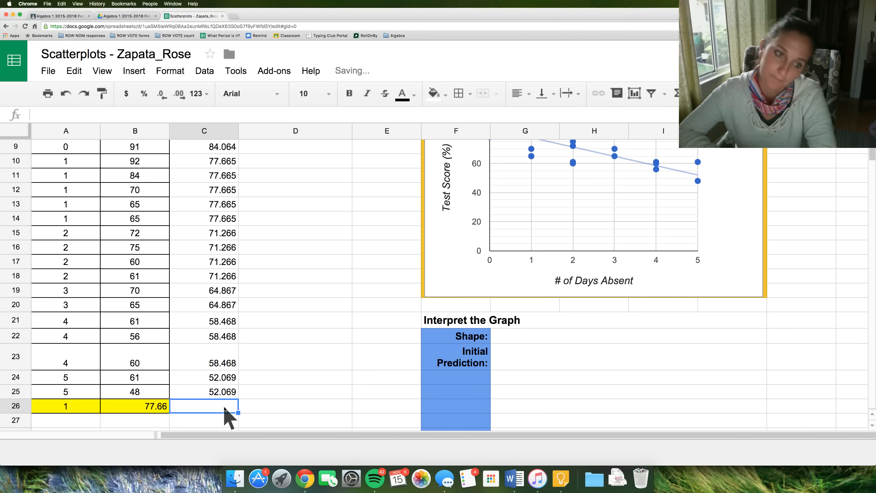
scroll(217, 363, "up", 4)
scroll(217, 359, "down", 3)
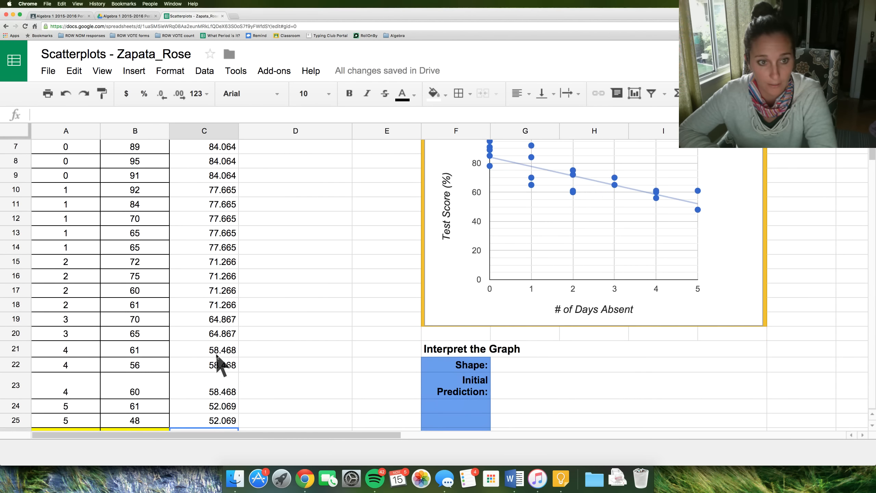
scroll(218, 360, "up", 5)
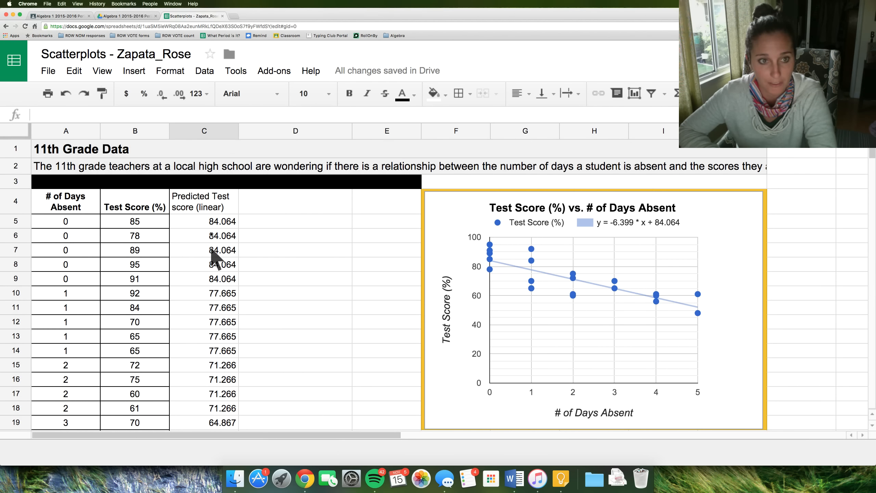
left_click(205, 207)
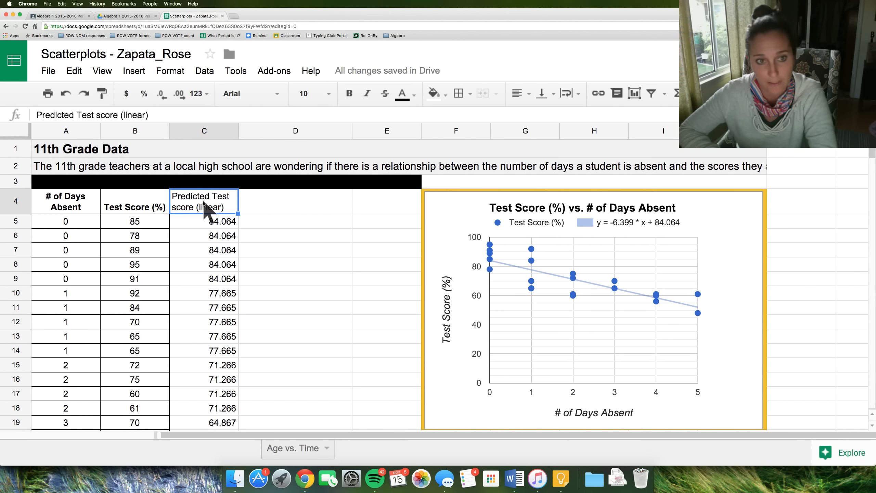
left_click(220, 313)
left_click(76, 305)
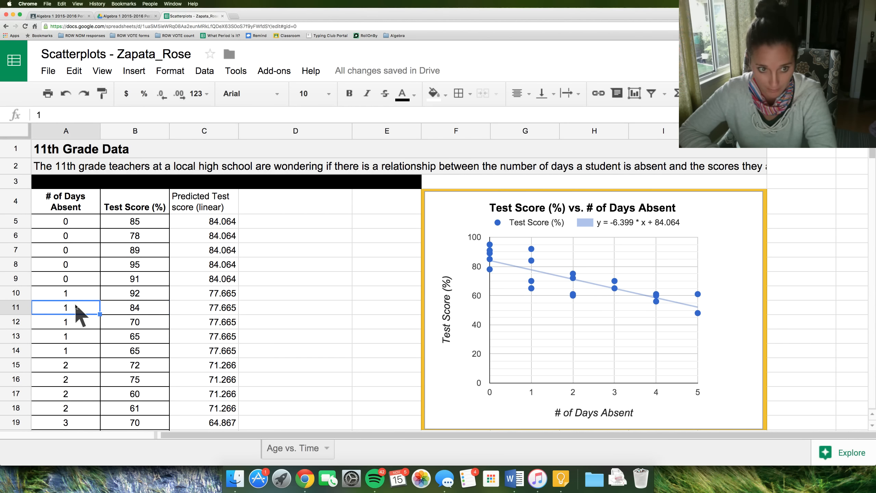
- Check the prediction formulas in C11 and C21 for correct row references
left_click(216, 307)
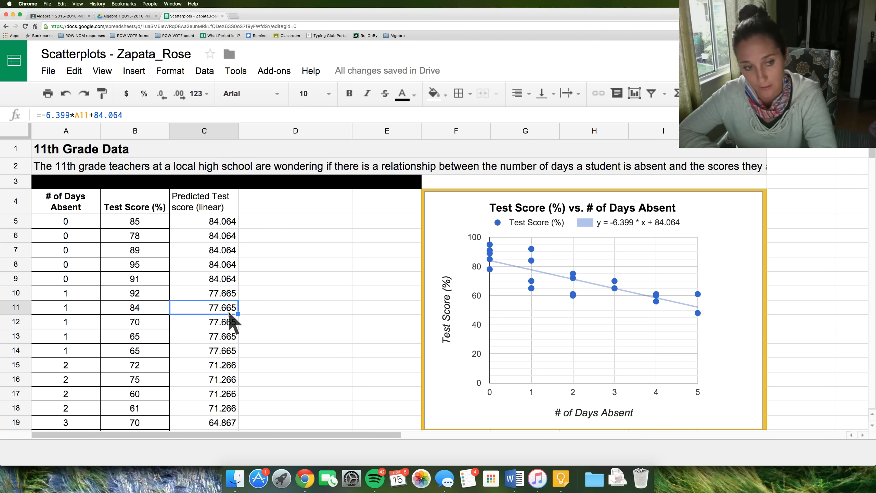
scroll(230, 312, "down", 5)
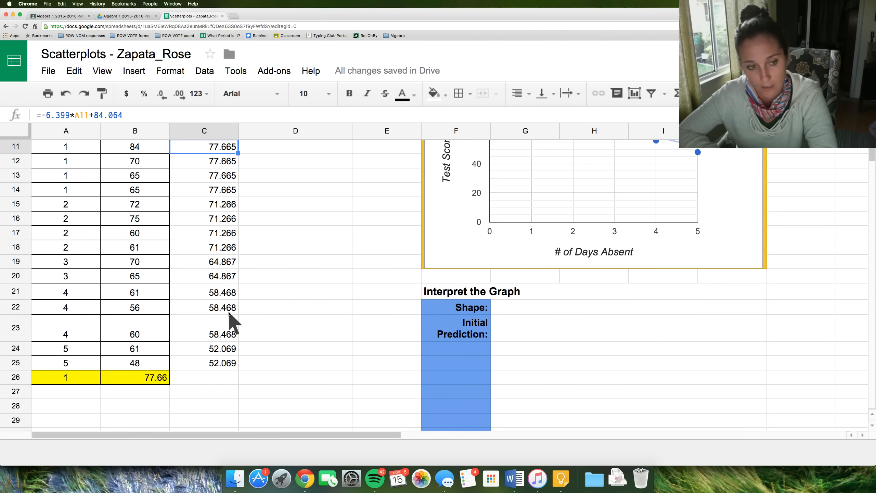
left_click(75, 292)
left_click(217, 293)
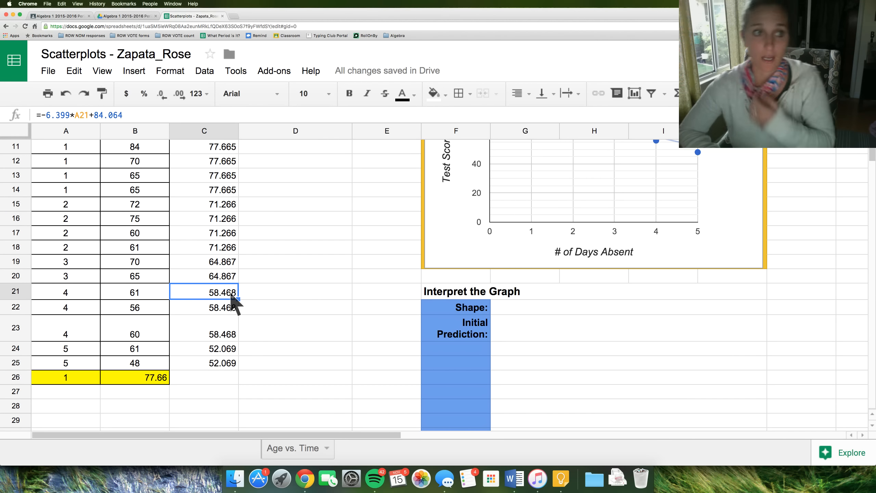
scroll(231, 294, "up", 5)
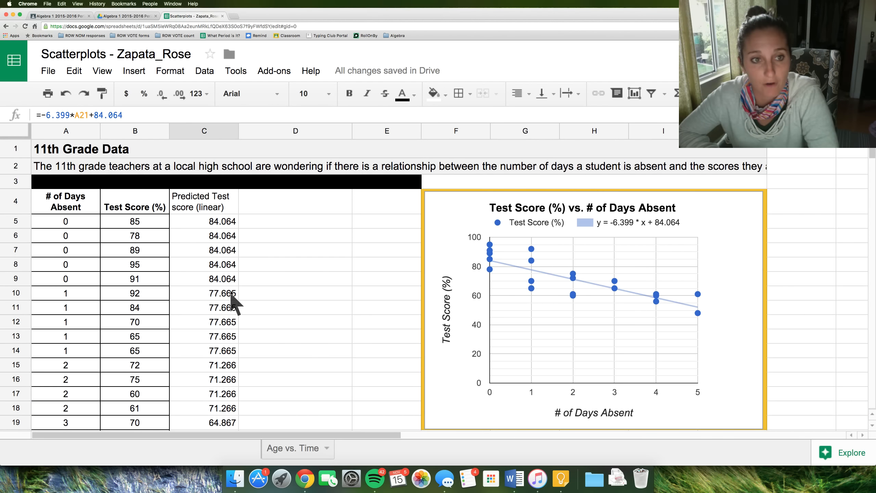
- Bold the C4 header and add a bold Residual header in D4
left_click(213, 209)
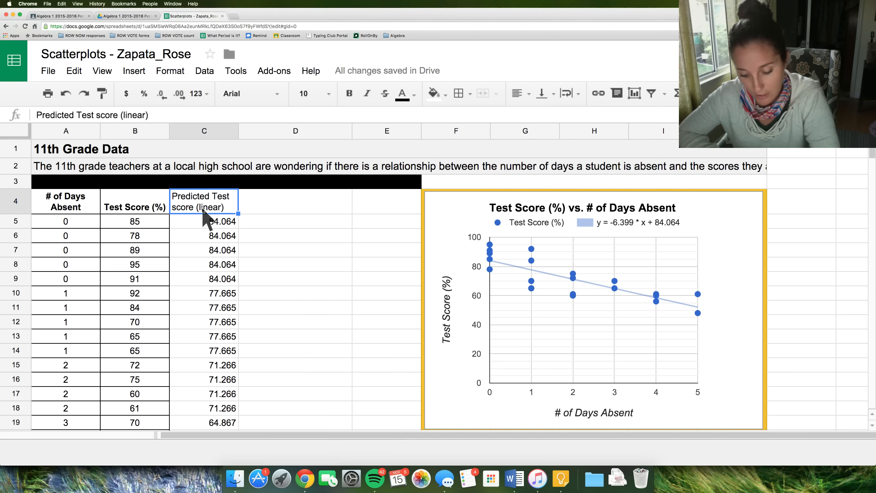
key("super+b")
left_click(257, 205)
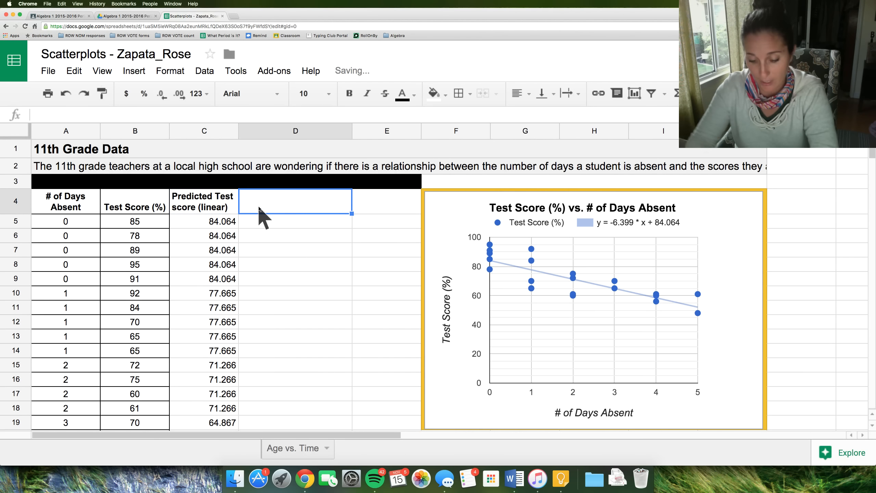
type("Residual")
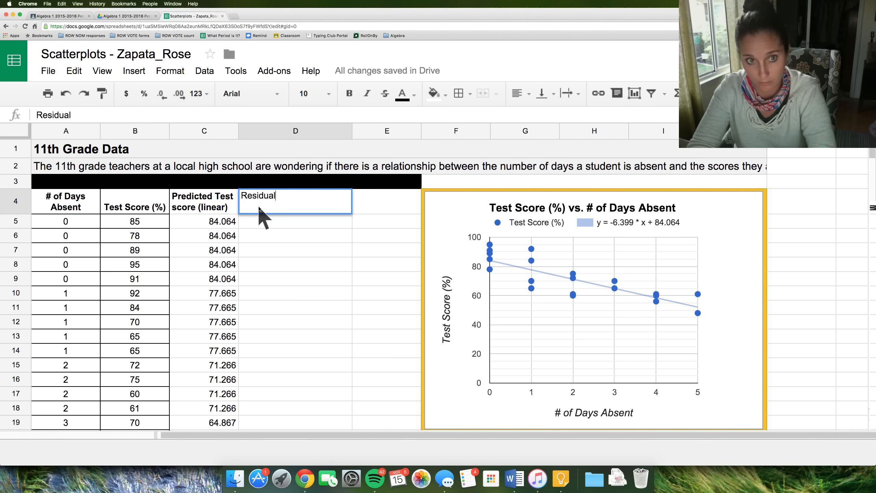
key("Return")
left_click(260, 208)
key("super+b")
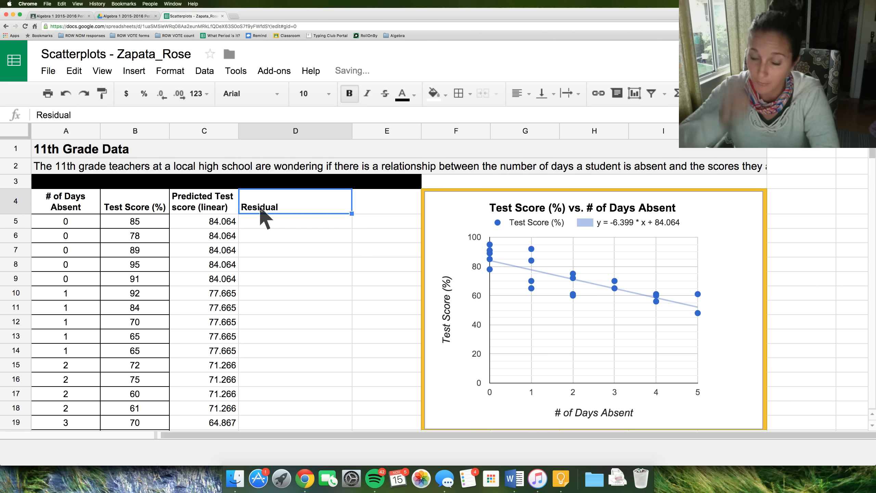
- Enter the note R=Actual - Predicted in E4 beside the Residual header
double_click(309, 204)
left_click(366, 211)
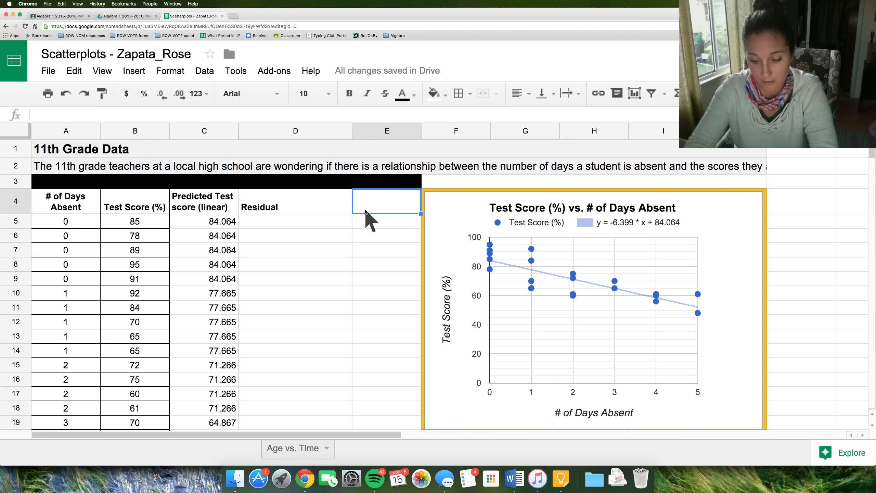
type("R=Actual")
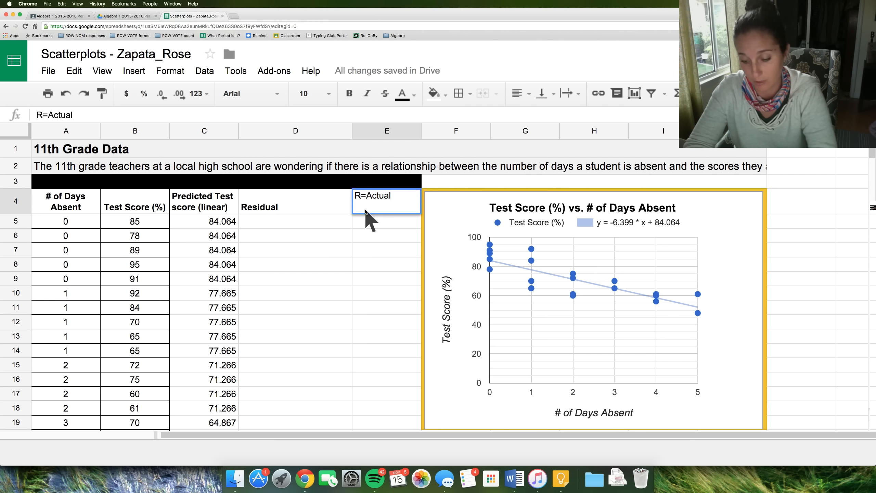
type(" - Pre")
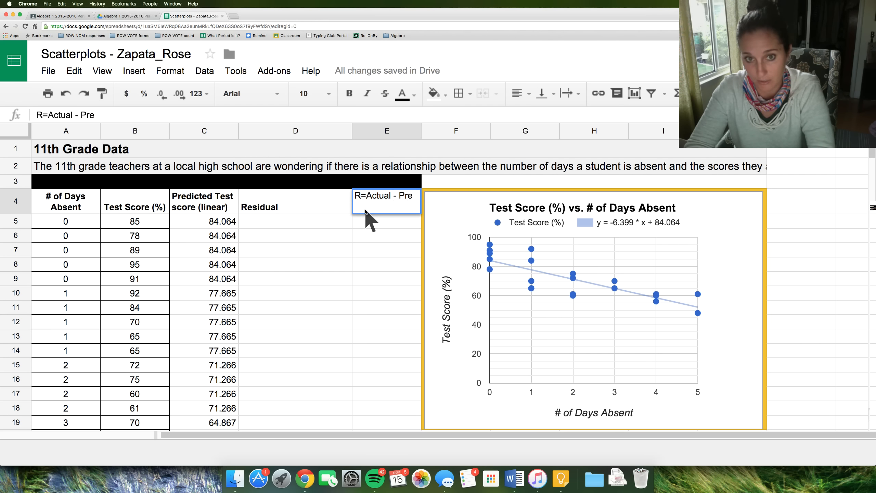
type("dicted")
key("Return")
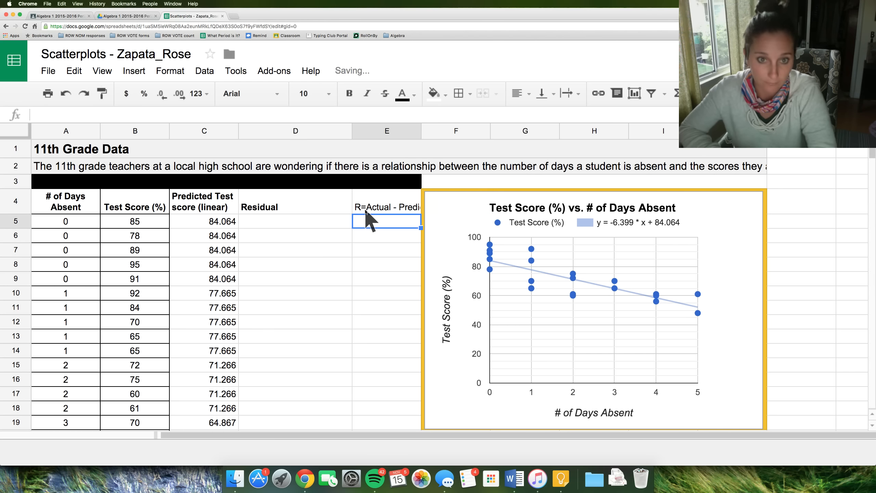
- Enter residual formulas subtracting predicted from actual score: =B5-C5 in D5 and =B6-C6 in D6
left_click(267, 224)
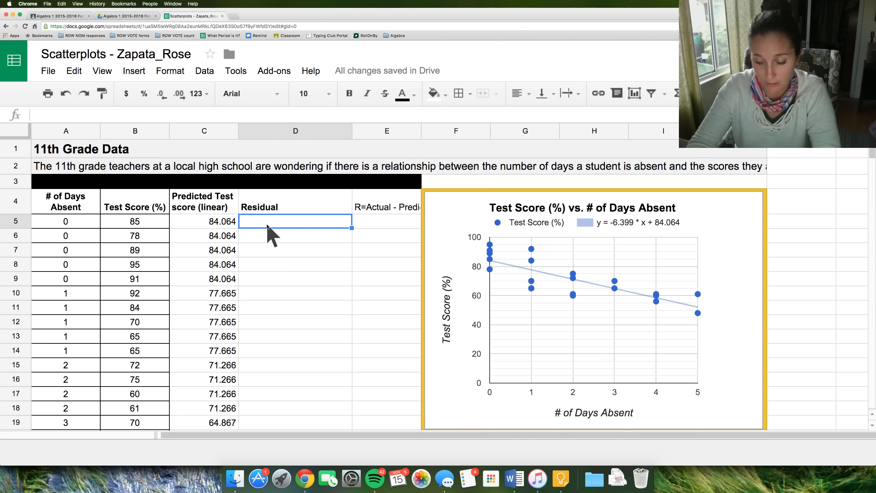
type("=")
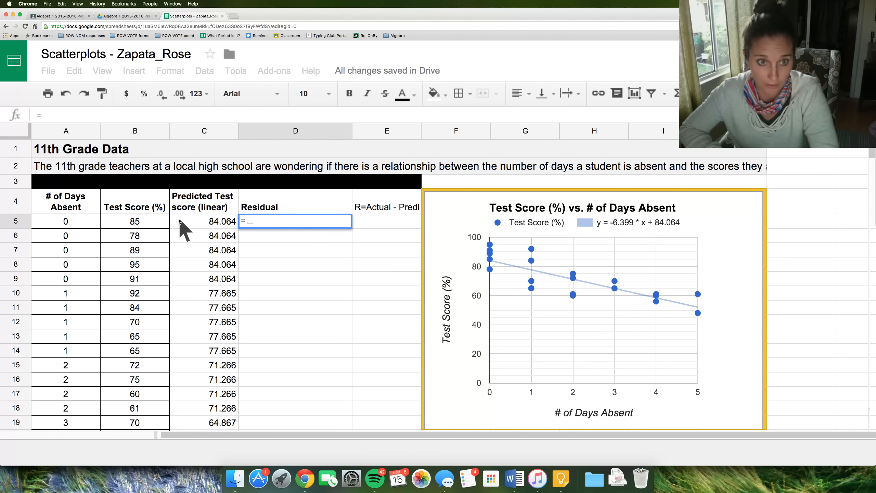
left_click(154, 221)
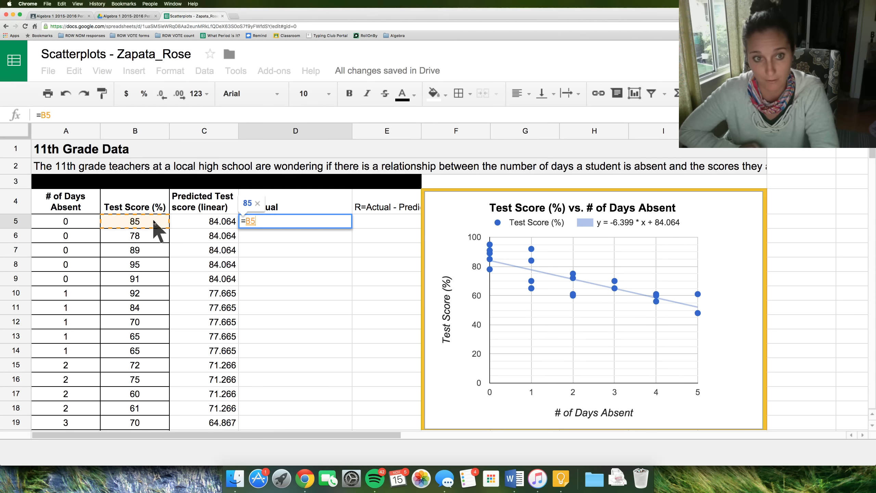
type("-")
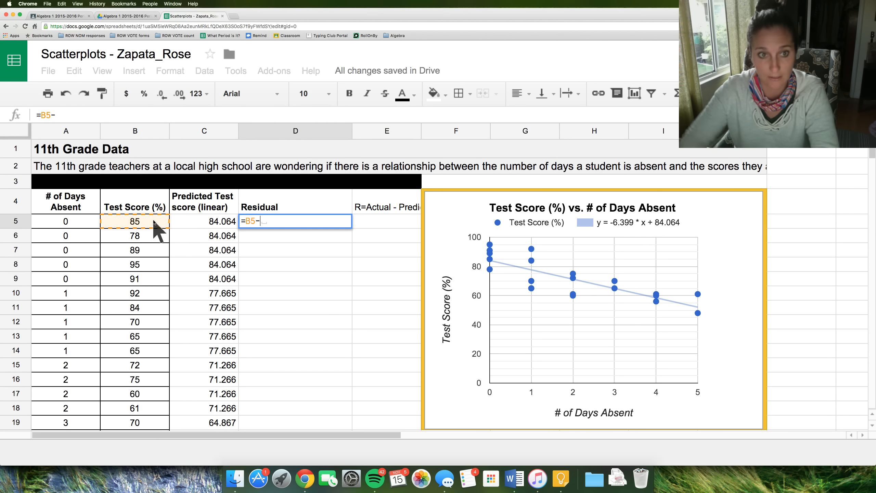
left_click(197, 223)
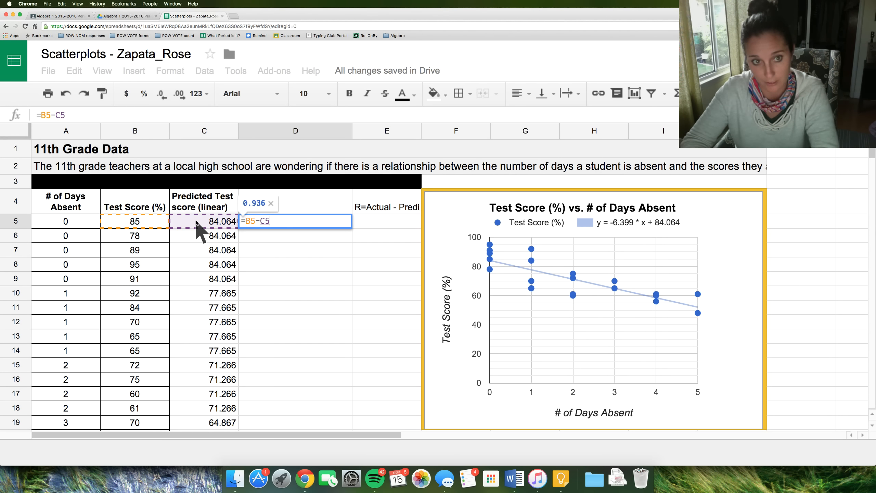
key("Return")
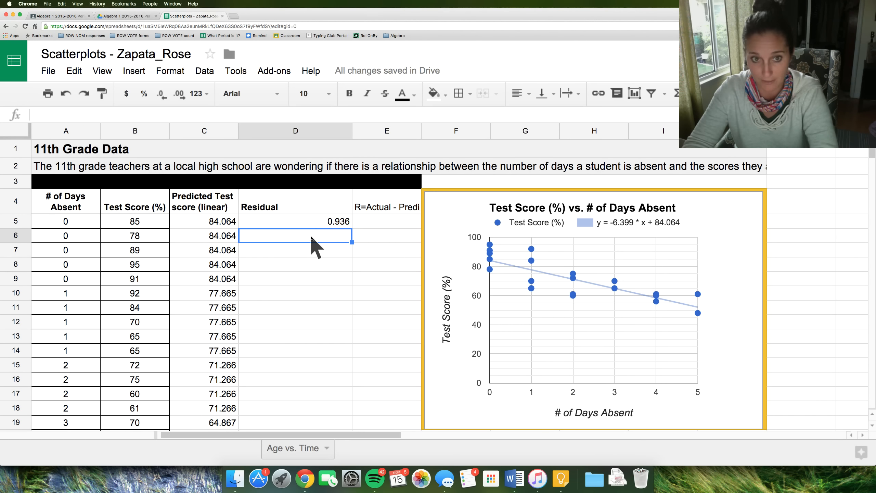
type("=")
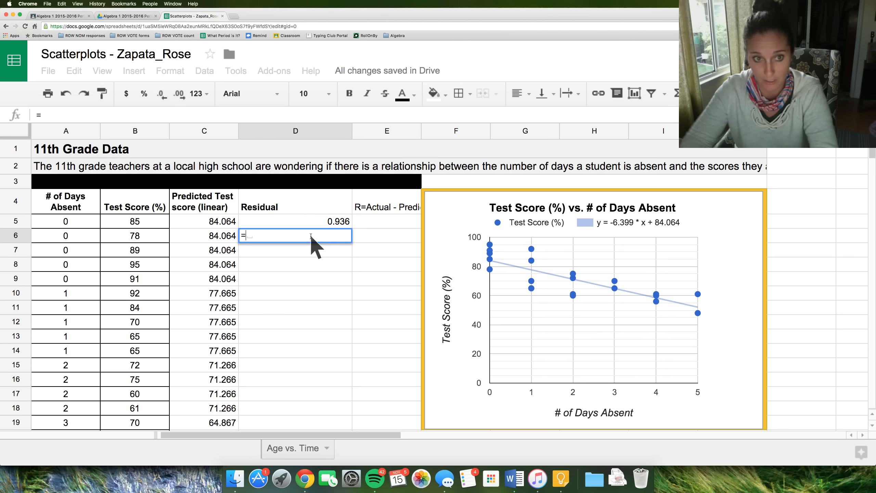
left_click(136, 234)
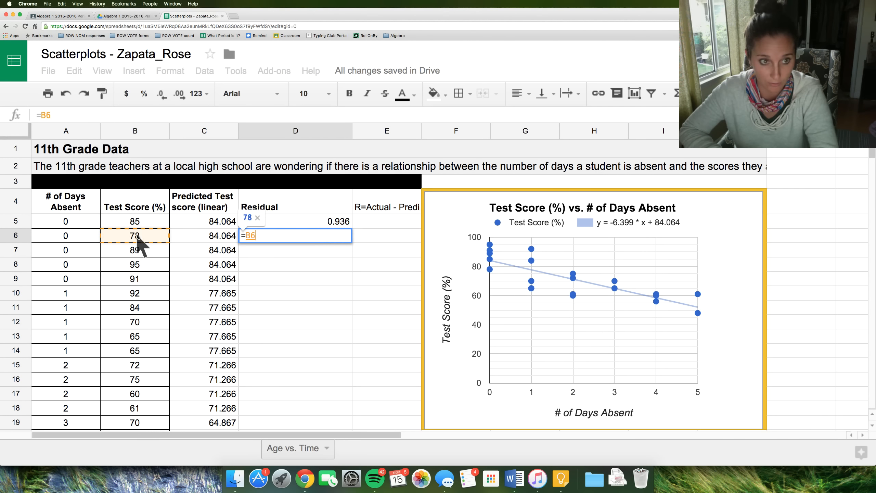
type("-")
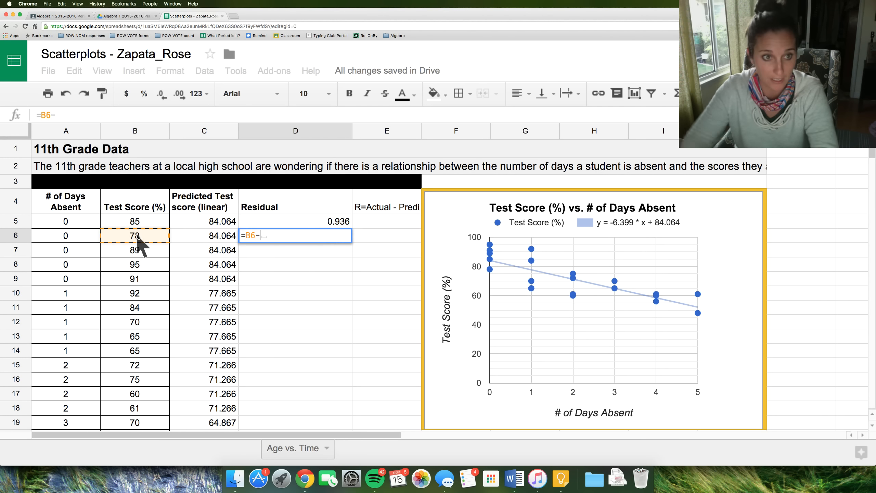
left_click(203, 239)
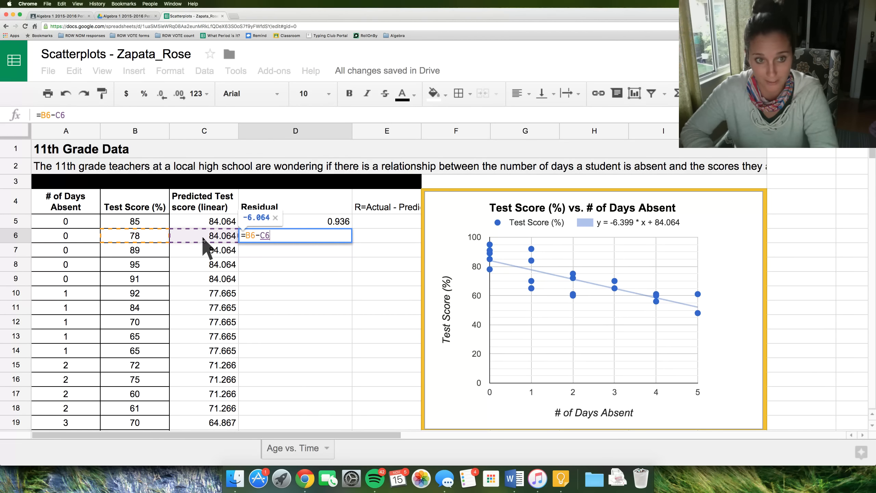
key("Return")
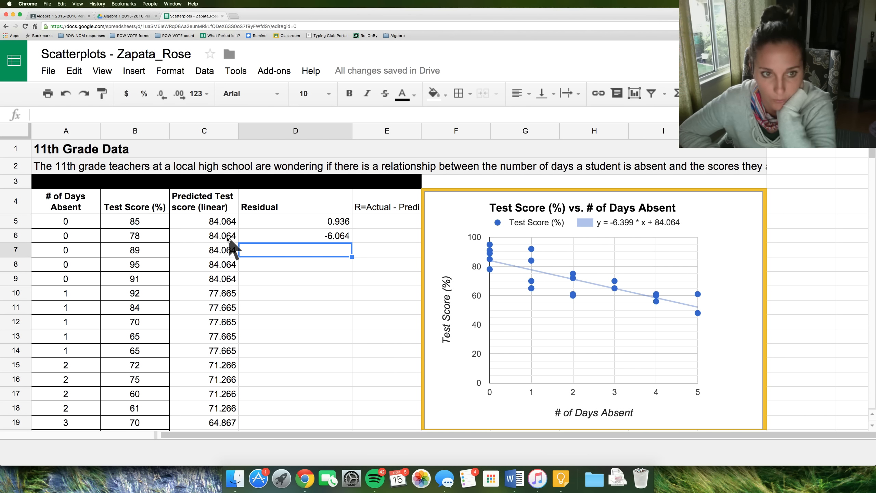
- Fill the residual formula down column D through row 25 and check the copied formula in D10
left_click(305, 237)
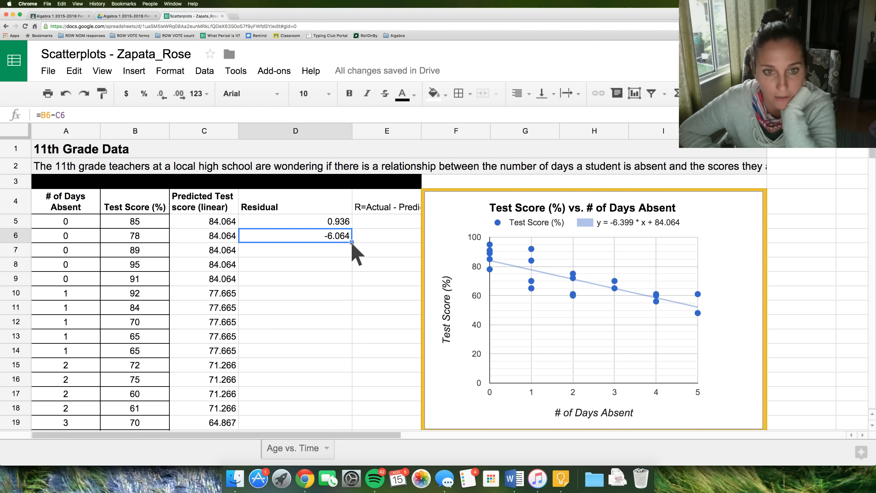
left_click_drag(350, 368, 343, 412)
scroll(326, 289, "up", 5)
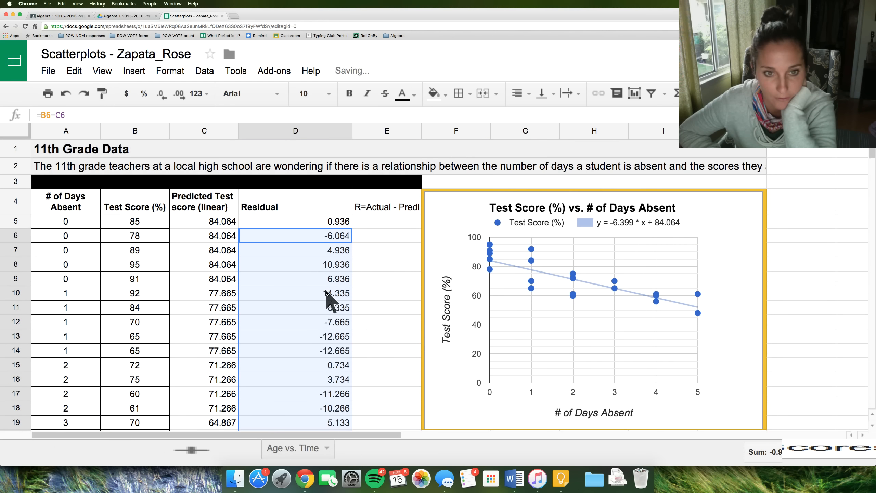
scroll(326, 289, "down", 3)
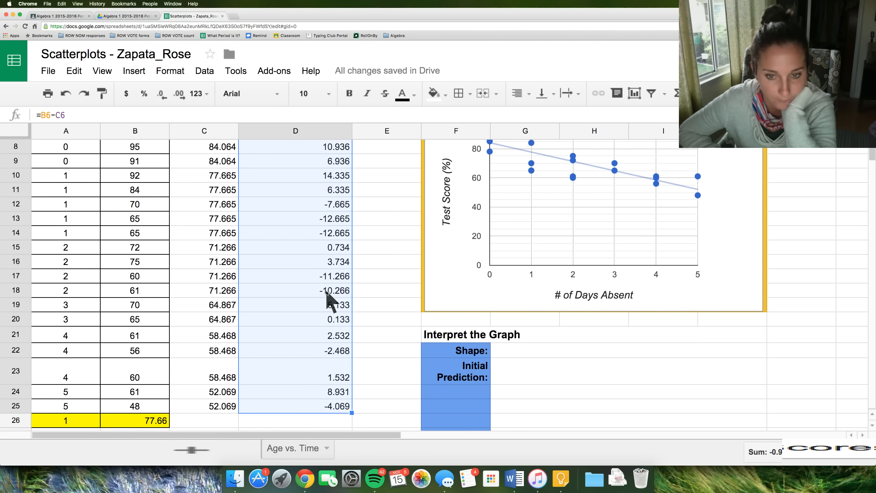
scroll(326, 289, "up", 4)
left_click(326, 292)
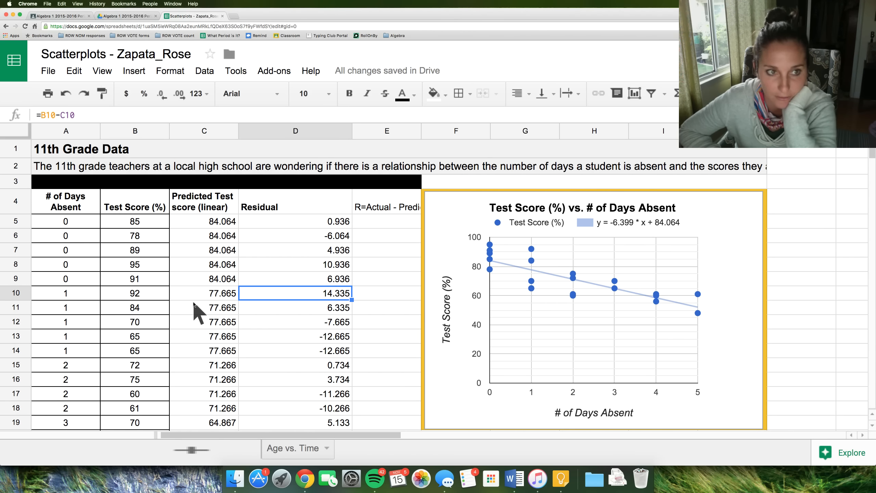
- Select the # of Days Absent column A4:A25 and insert a new chart
left_click(78, 196)
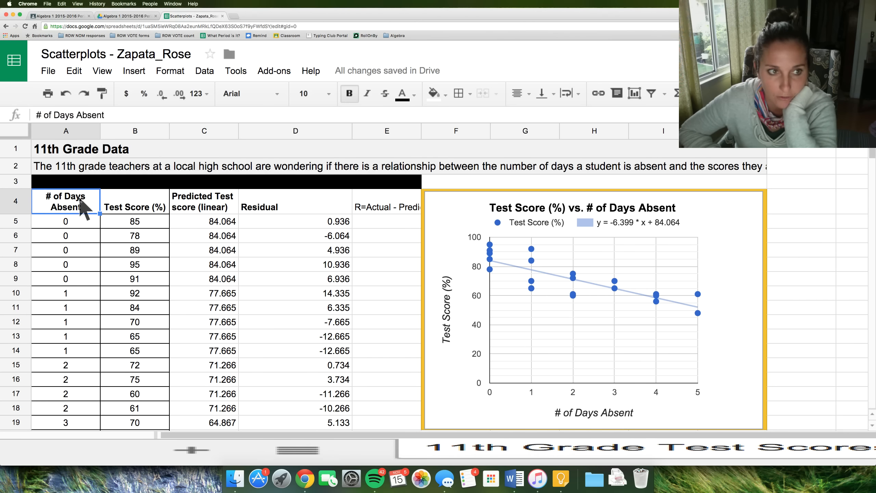
left_click_drag(78, 196, 68, 337)
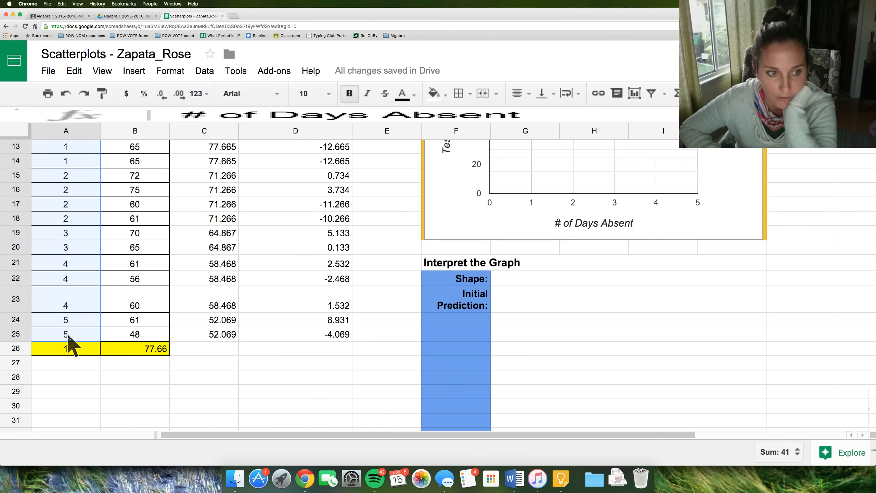
scroll(113, 286, "up", 5)
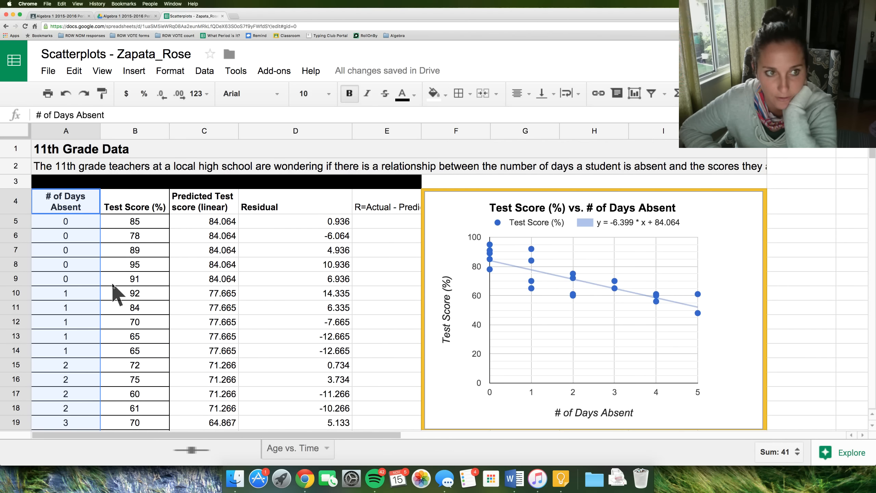
left_click(134, 70)
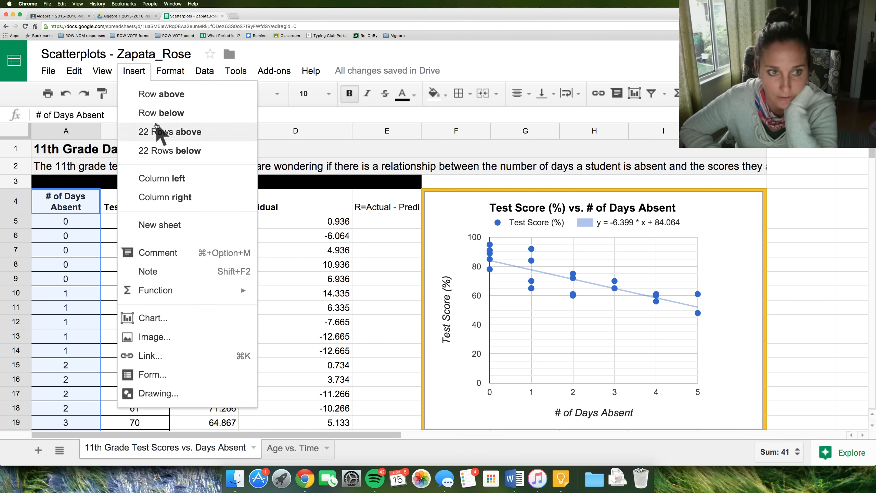
left_click(173, 318)
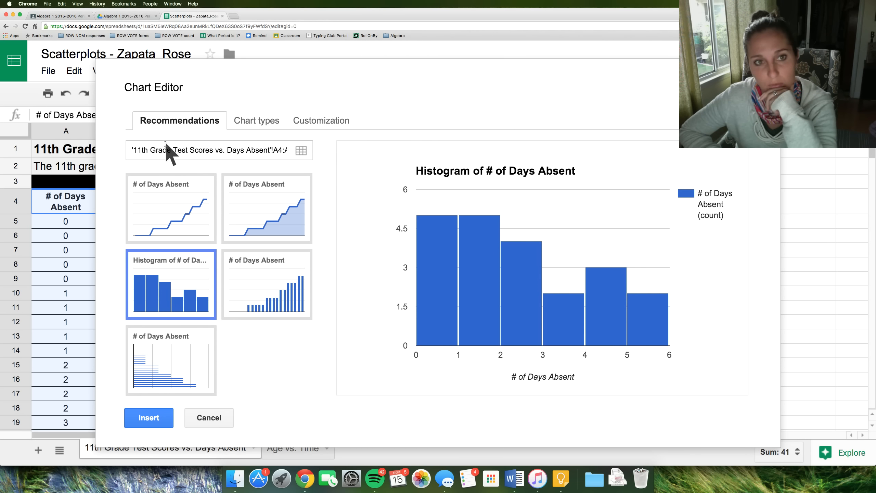
- Add the Residual column D4:D25 as a second data range for the chart
left_click(220, 150)
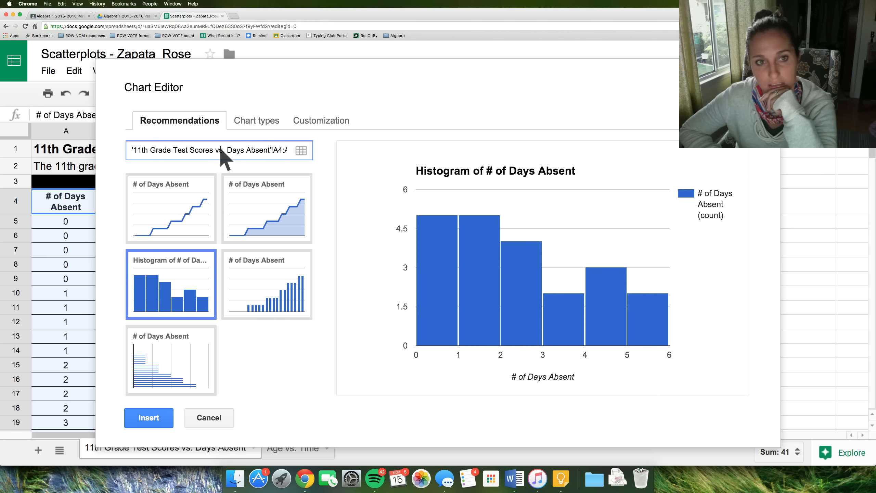
left_click(300, 151)
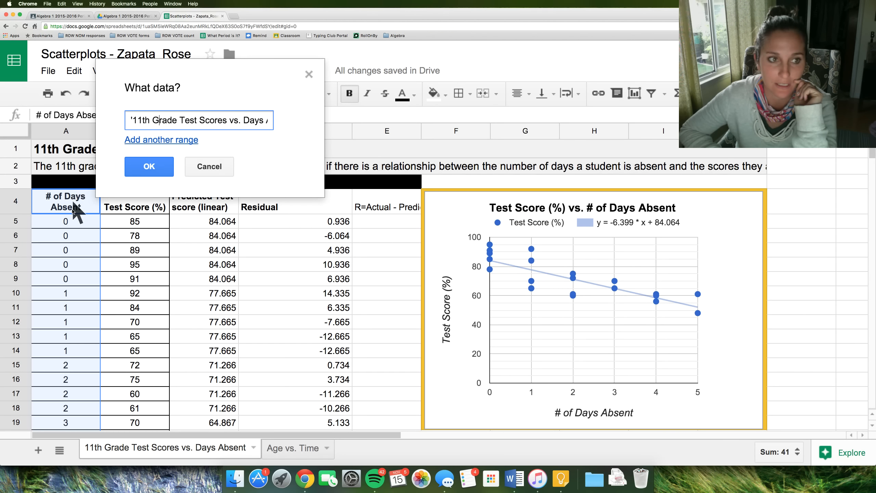
left_click(169, 141)
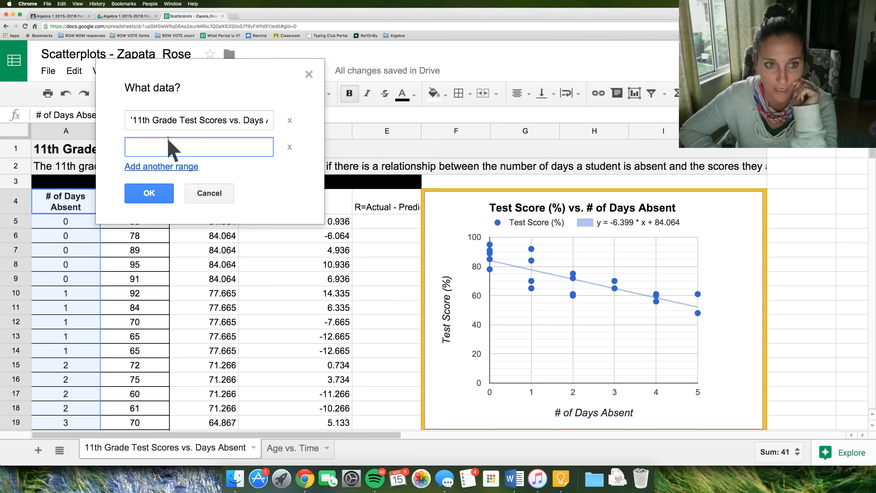
left_click_drag(337, 196, 319, 391)
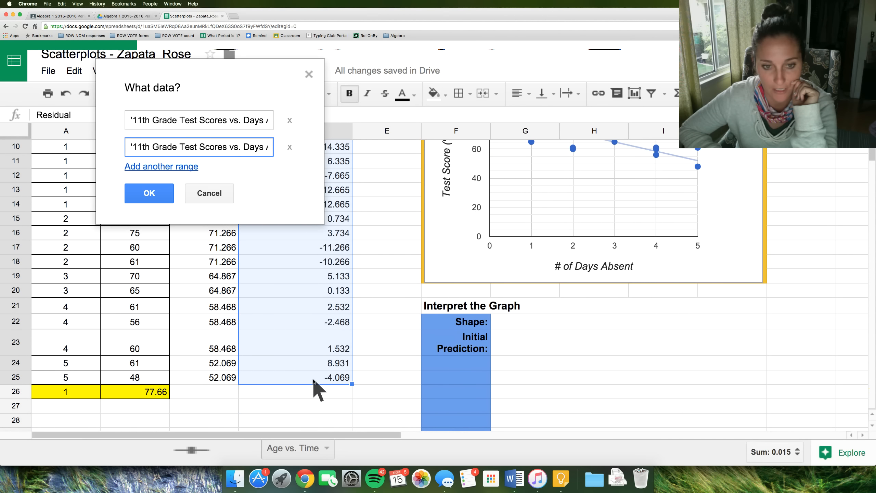
left_click(146, 194)
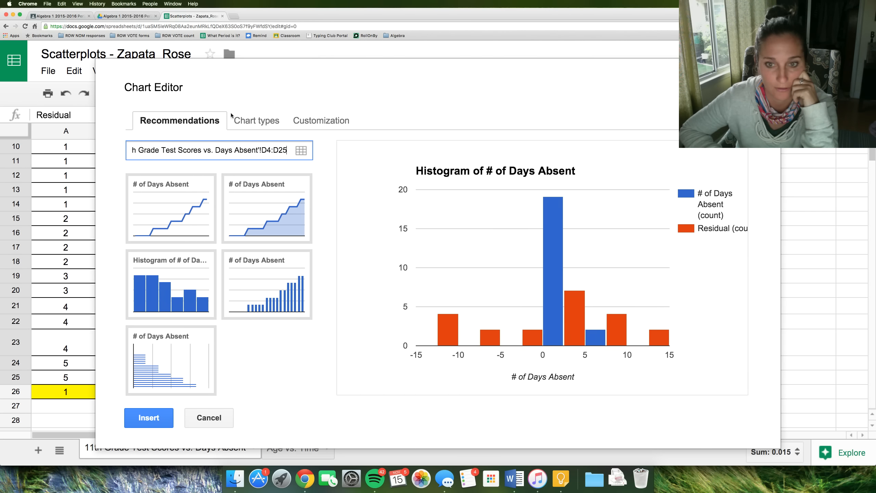
- Change the chart type to a scatter chart
left_click(238, 123)
scroll(153, 380, "down", 1)
scroll(153, 381, "down", 5)
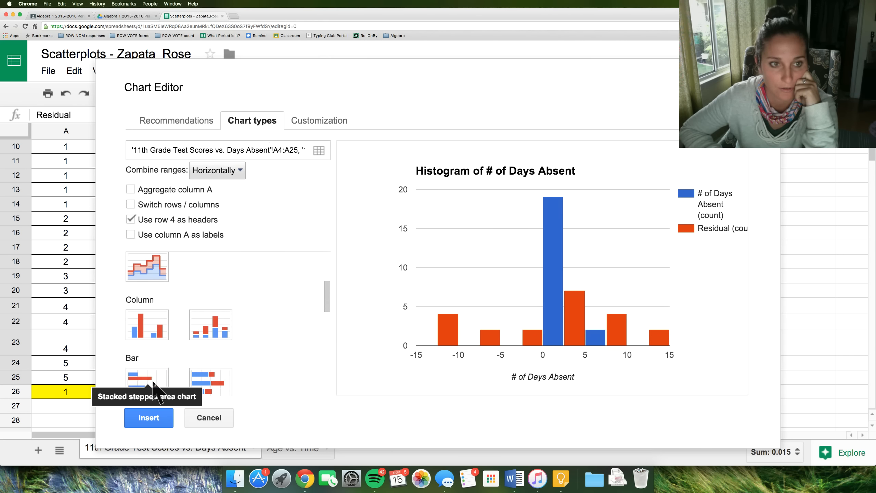
left_click(154, 381)
scroll(154, 381, "down", 2)
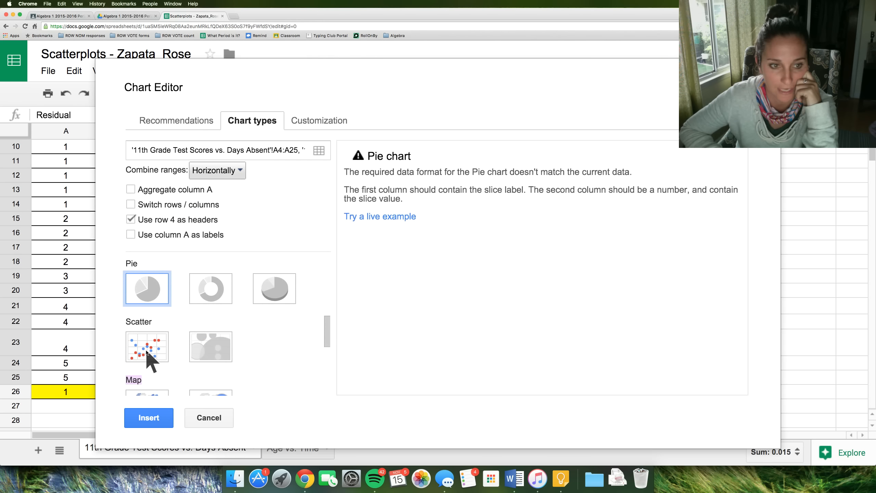
left_click(145, 348)
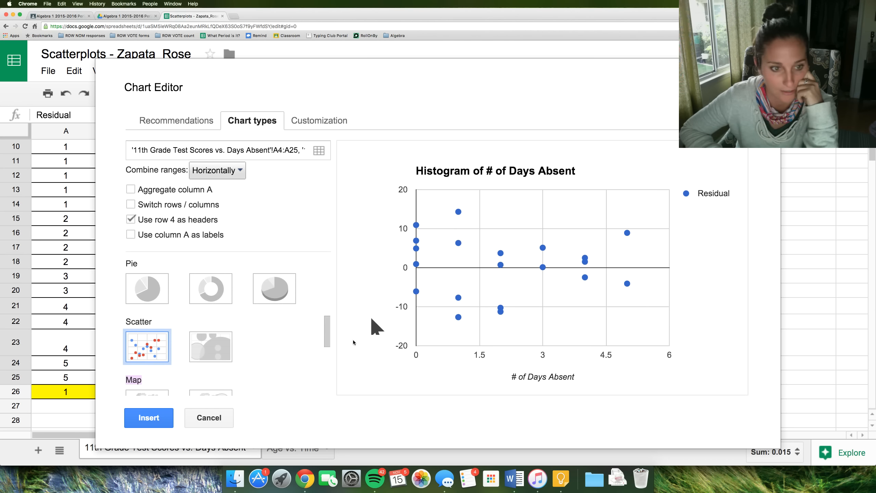
- Set the horizontal axis major gridlines count to 6
left_click(314, 124)
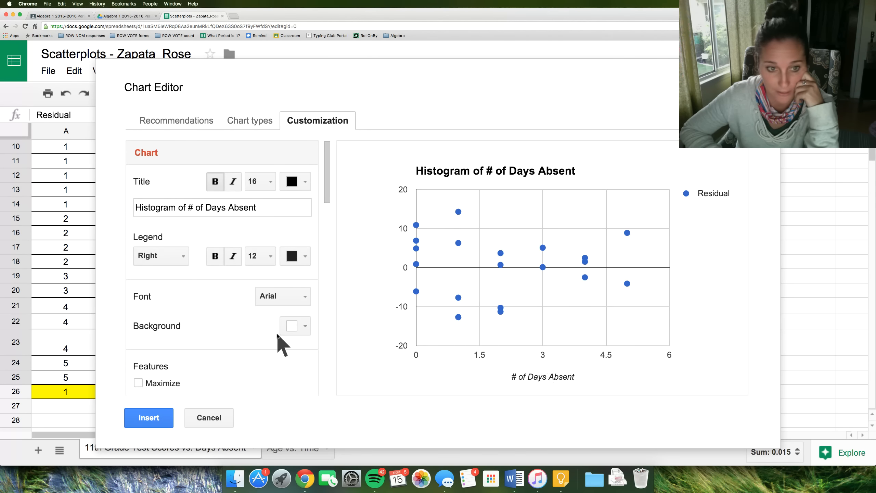
scroll(240, 307, "down", 10)
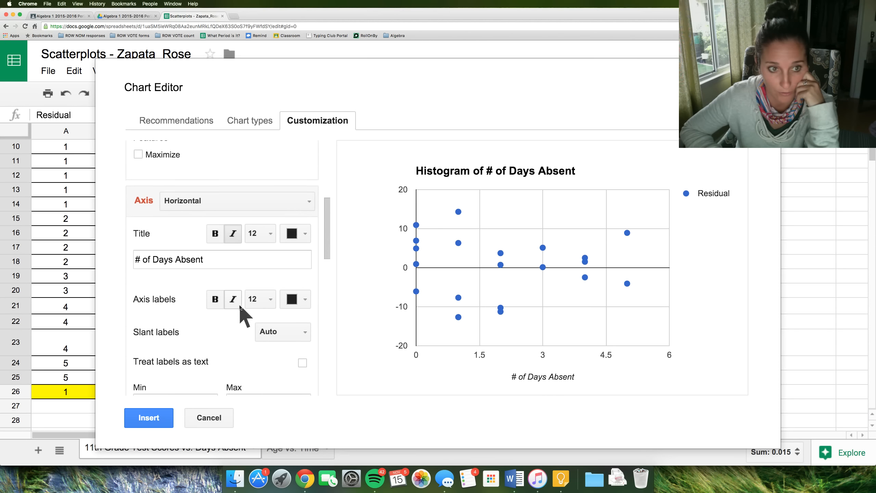
scroll(240, 306, "down", 1)
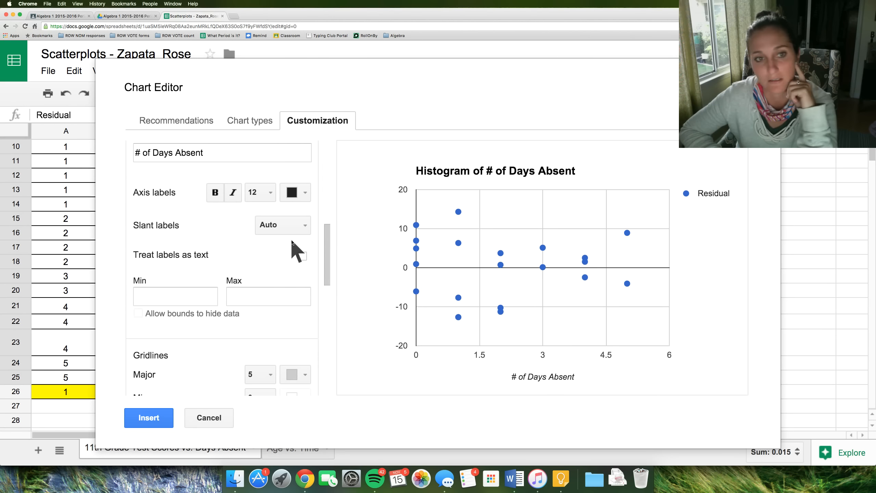
scroll(273, 327, "down", 3)
left_click(263, 316)
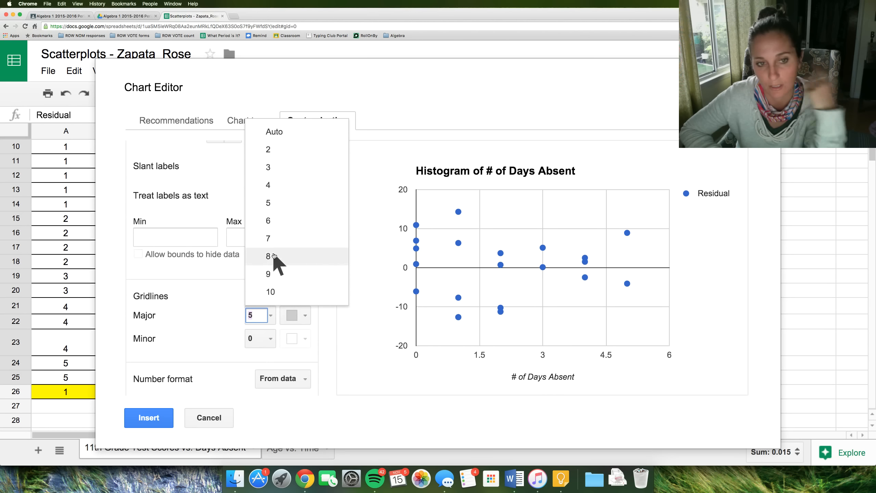
left_click(277, 222)
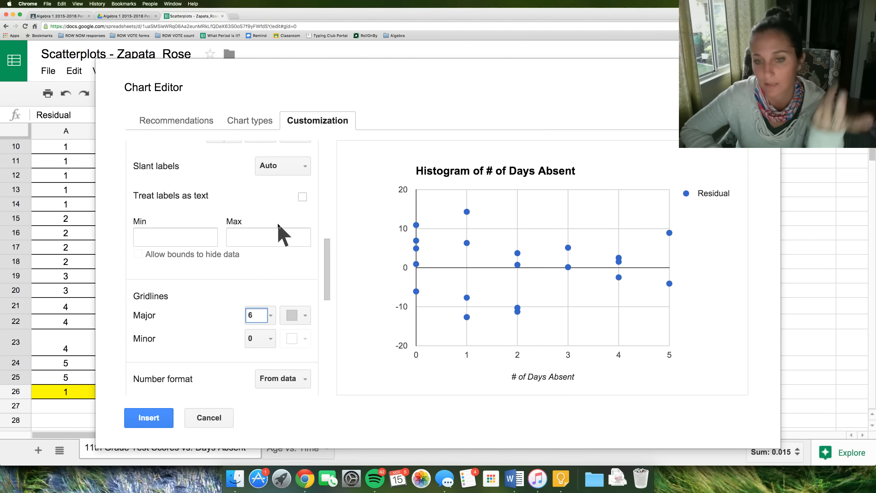
- Title the left vertical axis Residuals
scroll(255, 281, "up", 6)
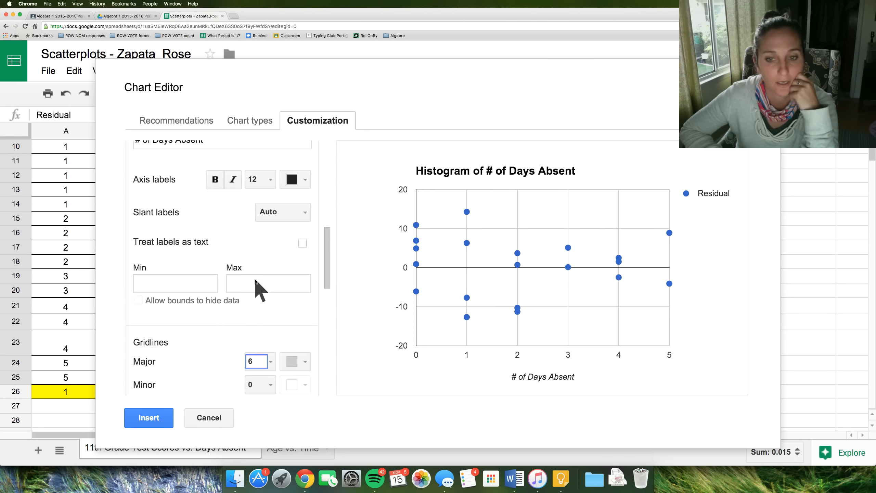
left_click(214, 156)
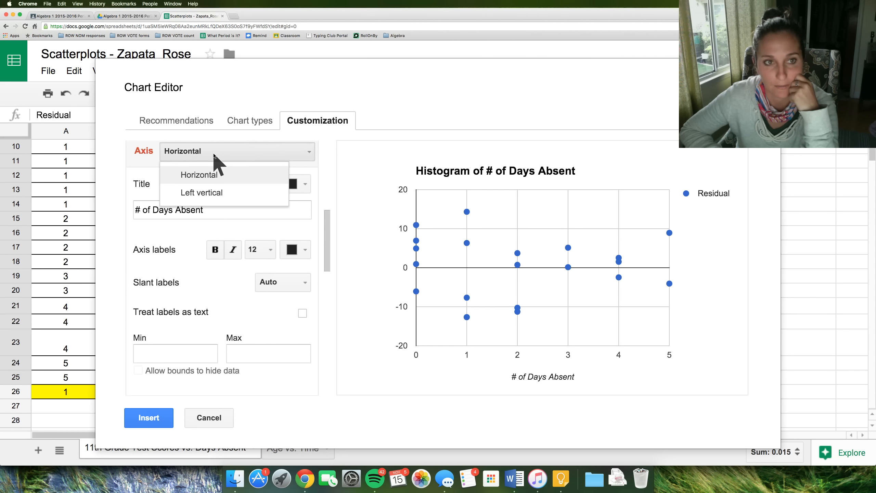
left_click(218, 189)
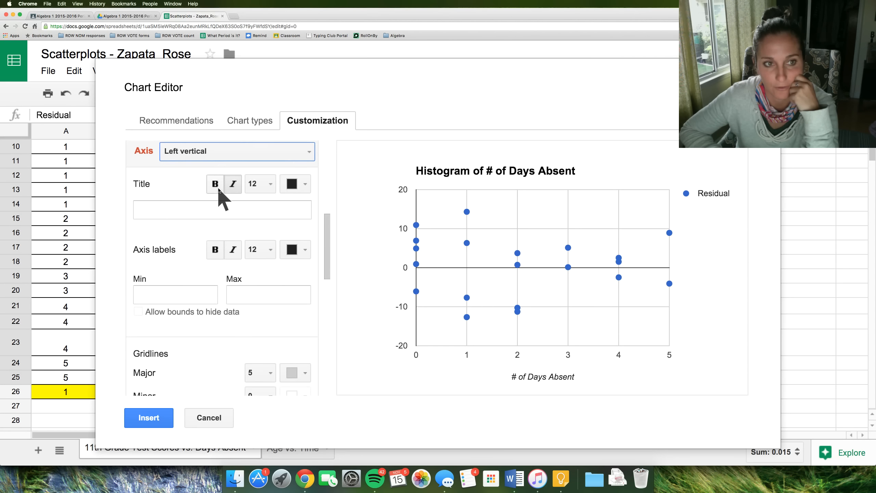
left_click(188, 207)
type("Residuals")
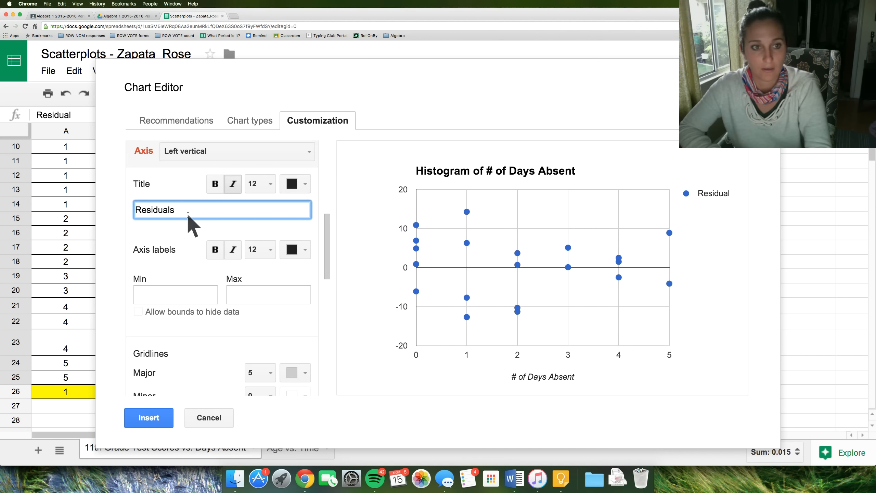
left_click(187, 254)
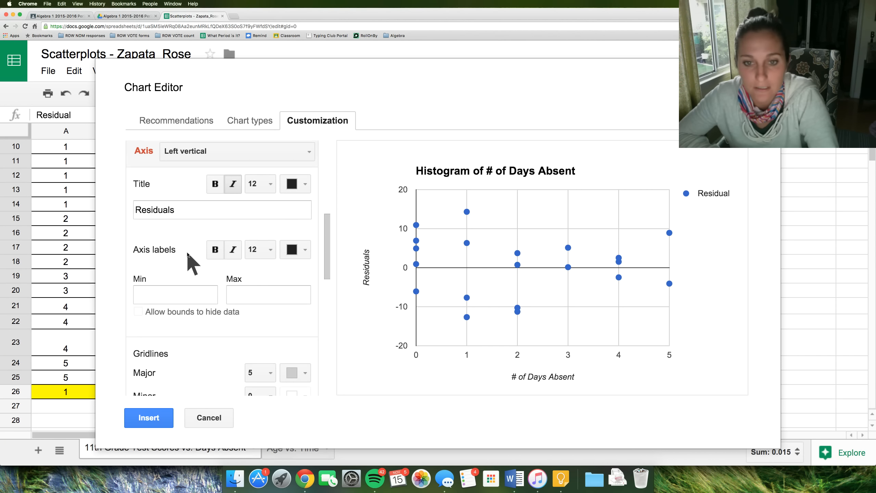
- Set the vertical axis major gridlines count to 8 and insert the chart
scroll(188, 253, "down", 4)
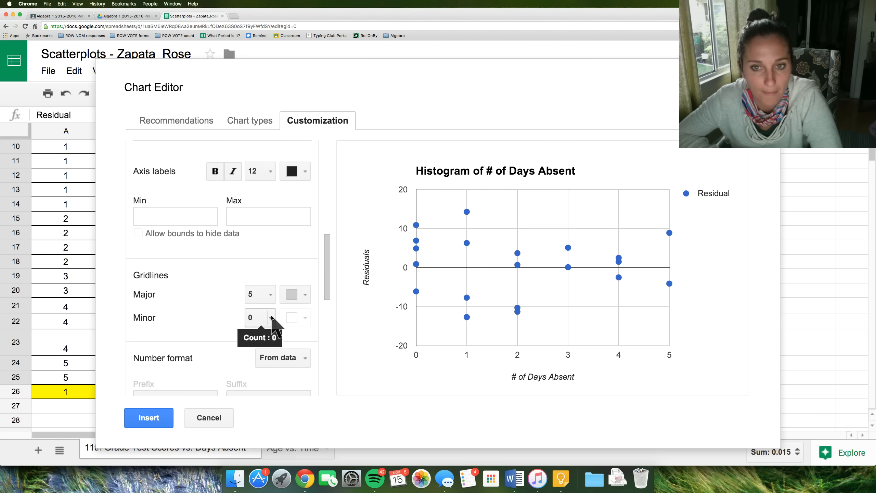
left_click(271, 295)
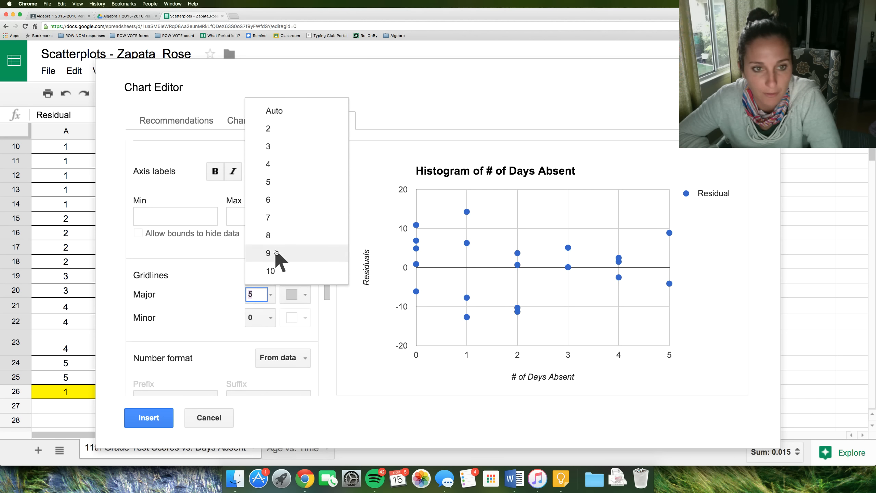
left_click(275, 238)
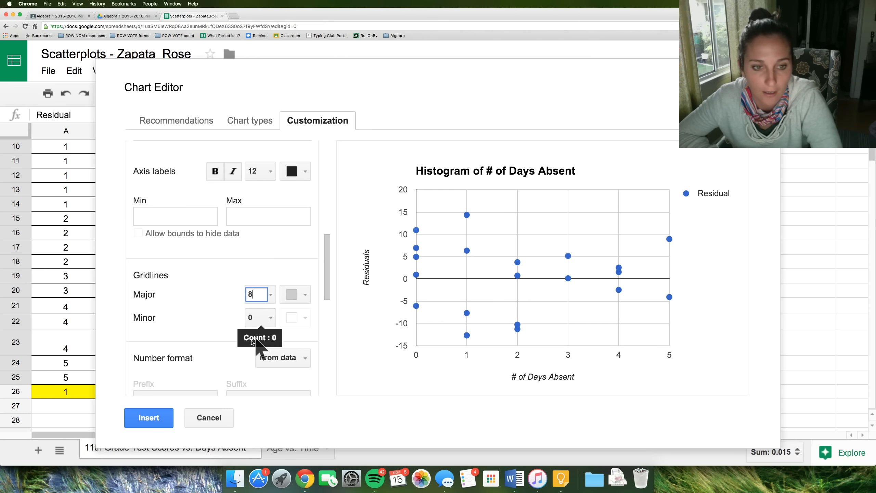
left_click(147, 419)
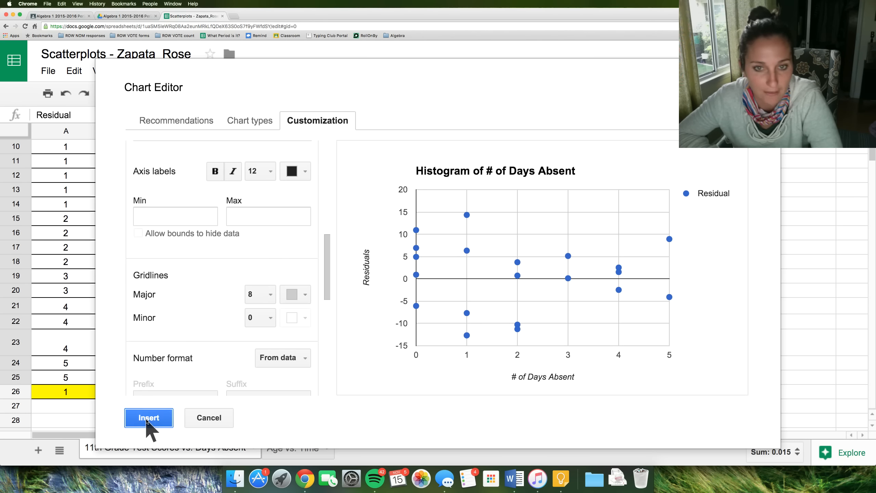
scroll(332, 340, "up", 3)
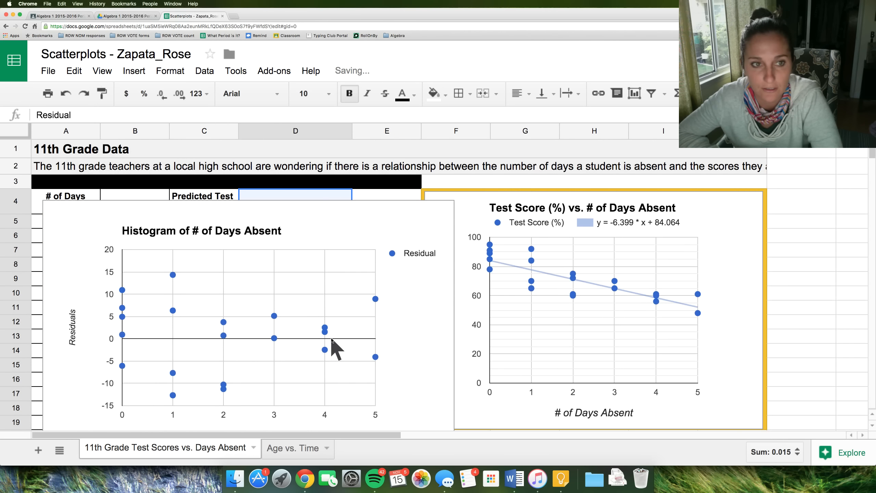
- Rename the chart title to Residuals of Days Absent vs. Test Score
left_click(220, 233)
left_click(209, 232)
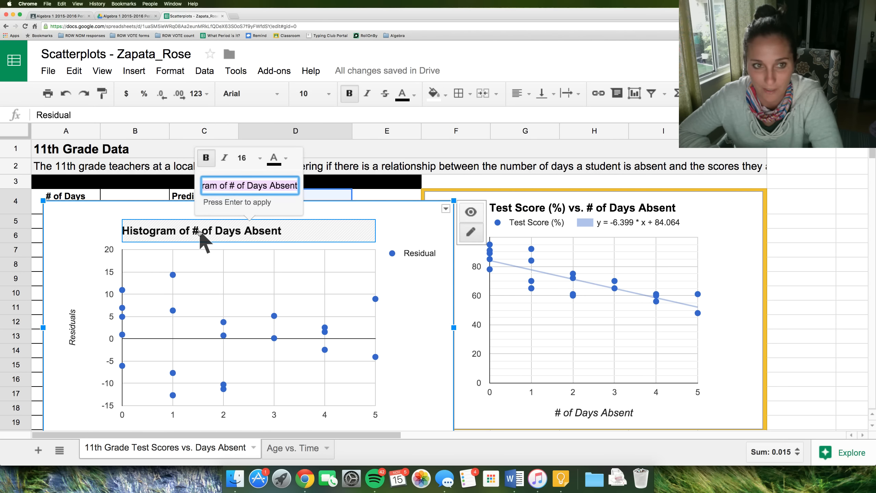
left_click(244, 186)
left_click_drag(245, 186, 148, 188)
type("Residuals of")
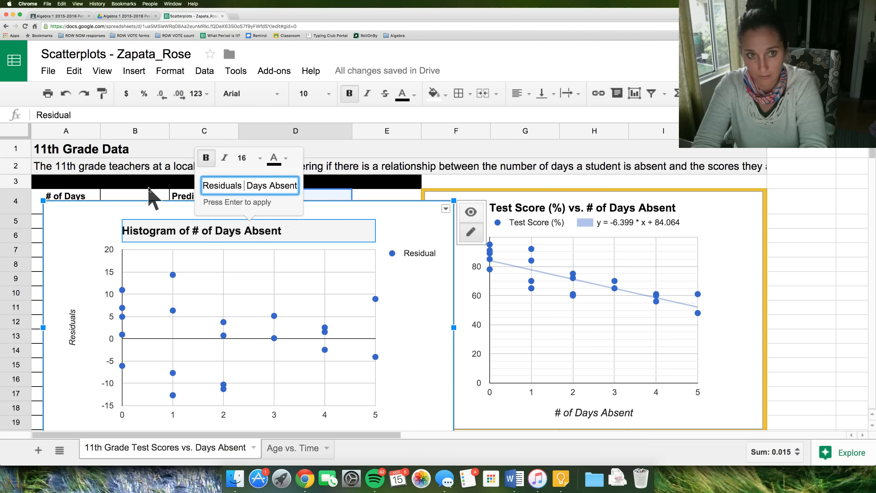
key("BackSpace")
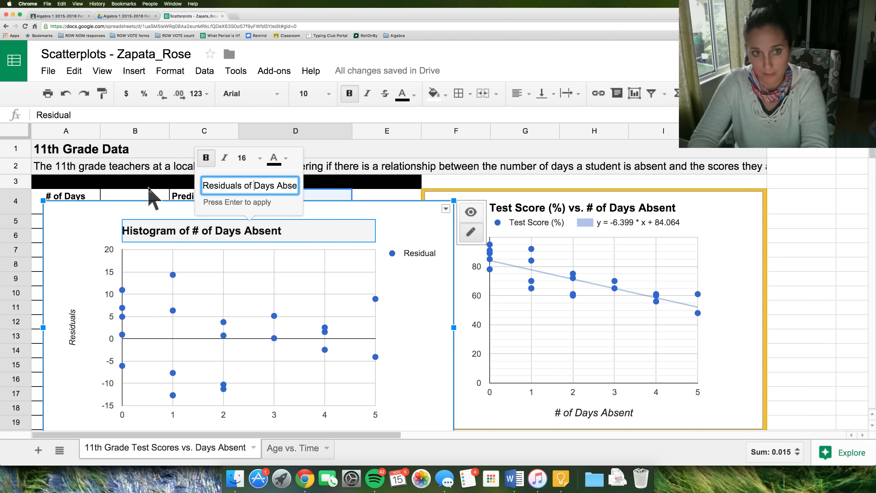
key("End")
type("vs. ")
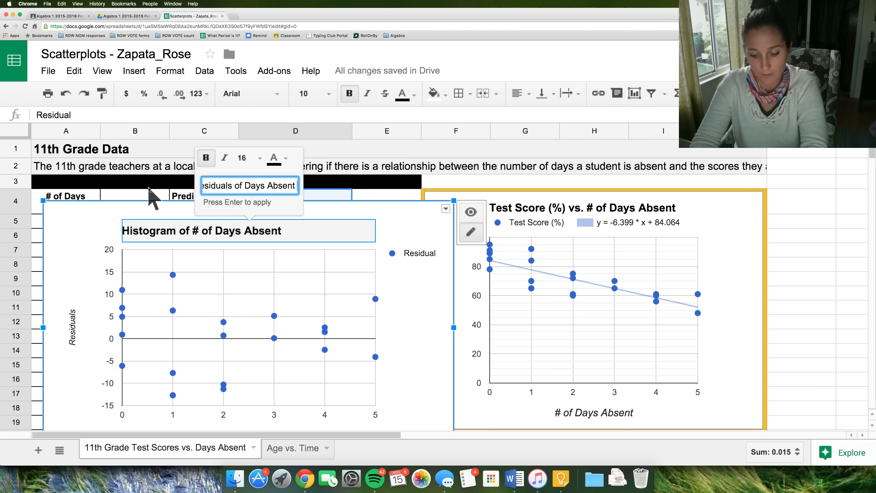
type("T")
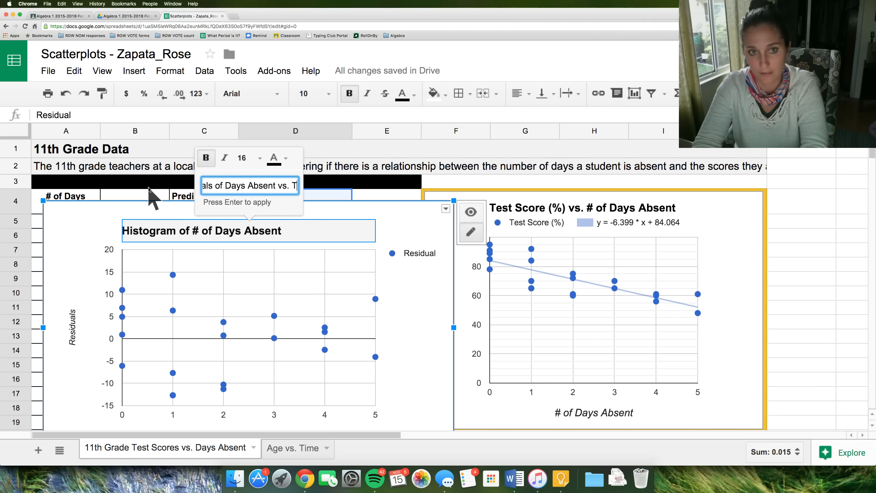
type("est Score")
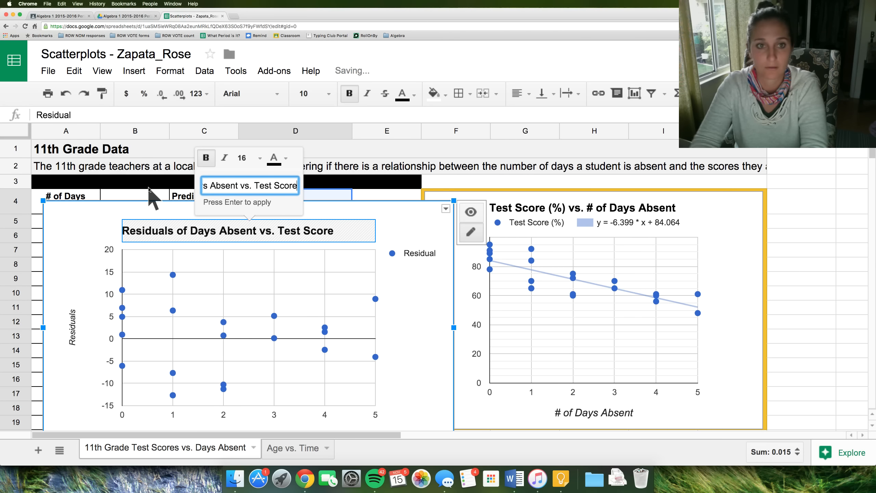
key("Return")
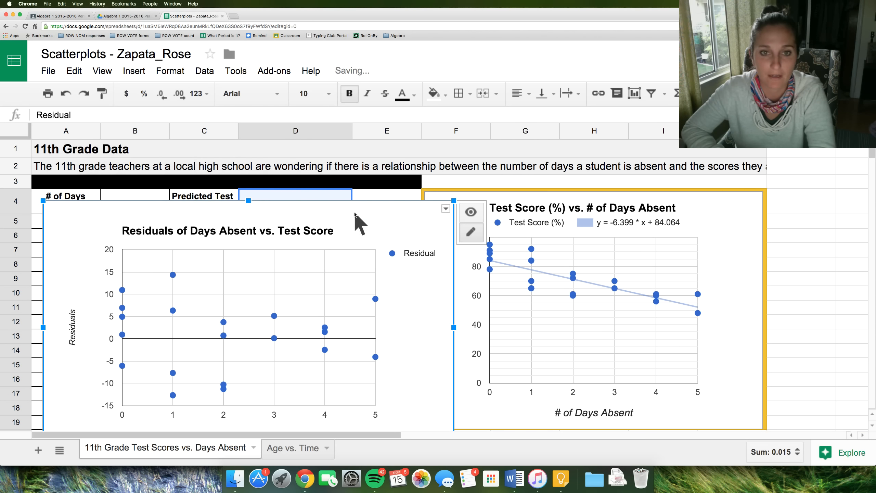
- Move the residual chart rightward, beside the original scatterplot
left_click_drag(354, 211, 822, 211)
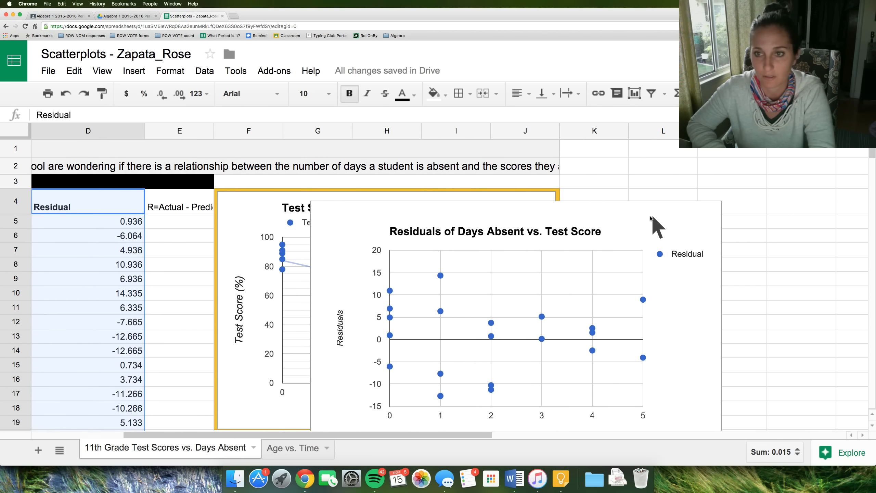
left_click_drag(714, 229, 753, 224)
left_click(701, 203)
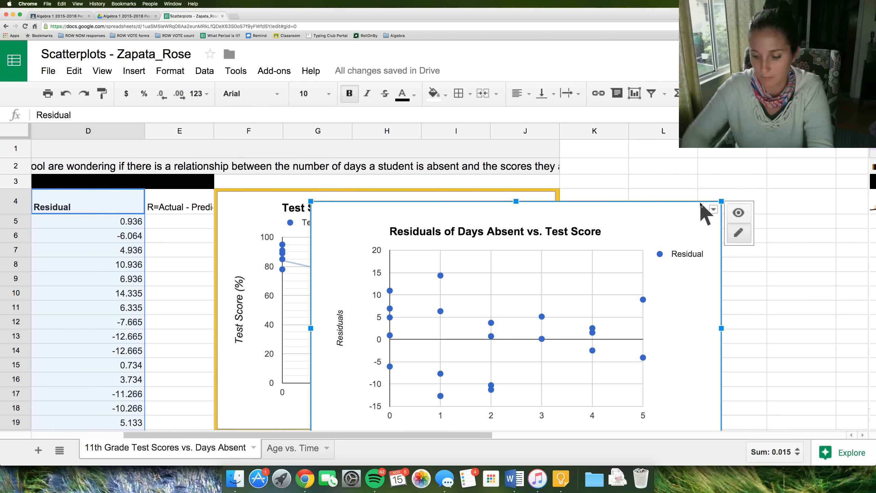
key("super+minus")
key("super+minus")
key("super+minus")
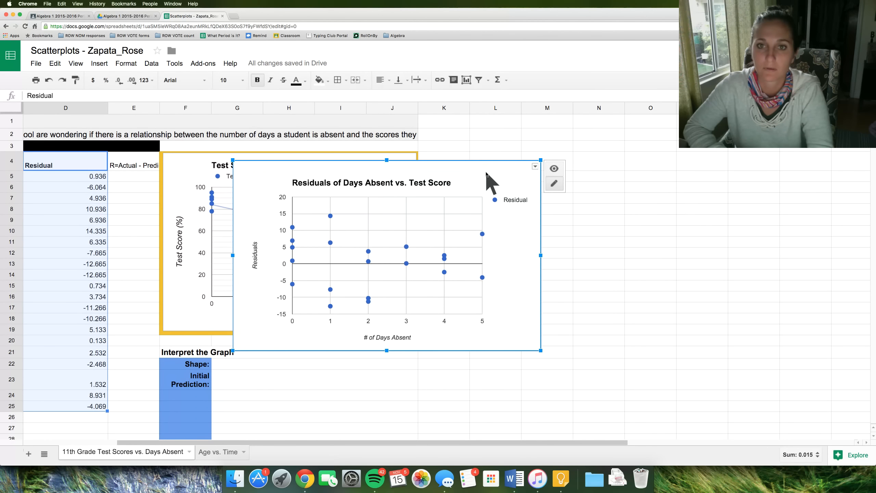